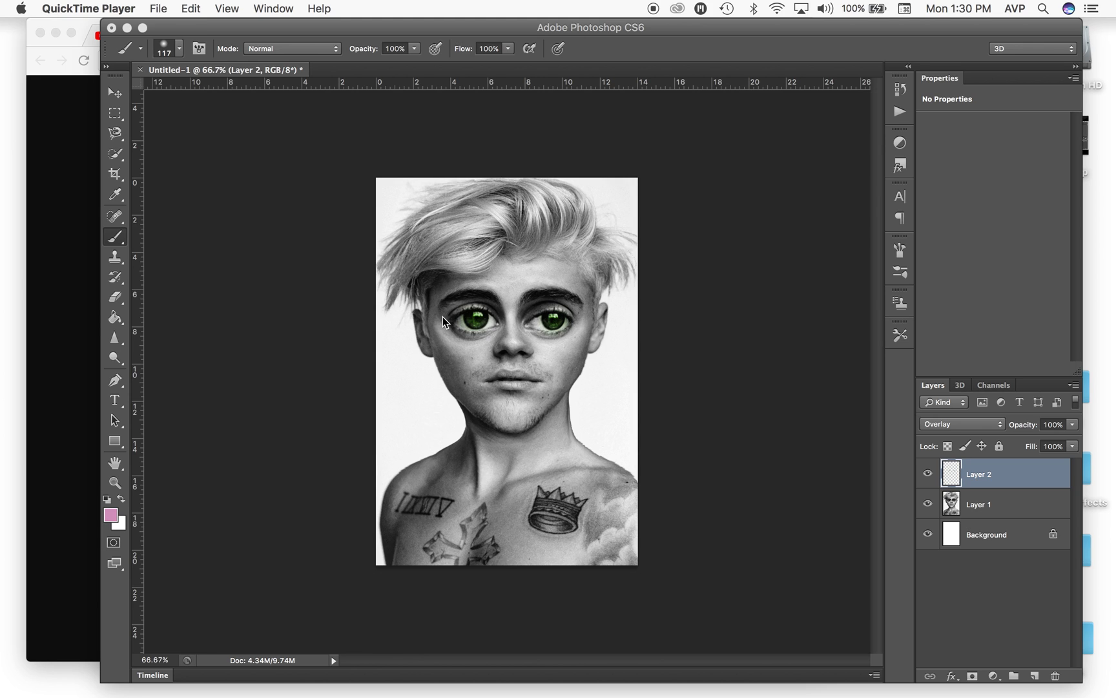
# Step: Add a new empty layer above Layer 2 and rename Layer 2 to Eyes
pyautogui.click(1035, 677)
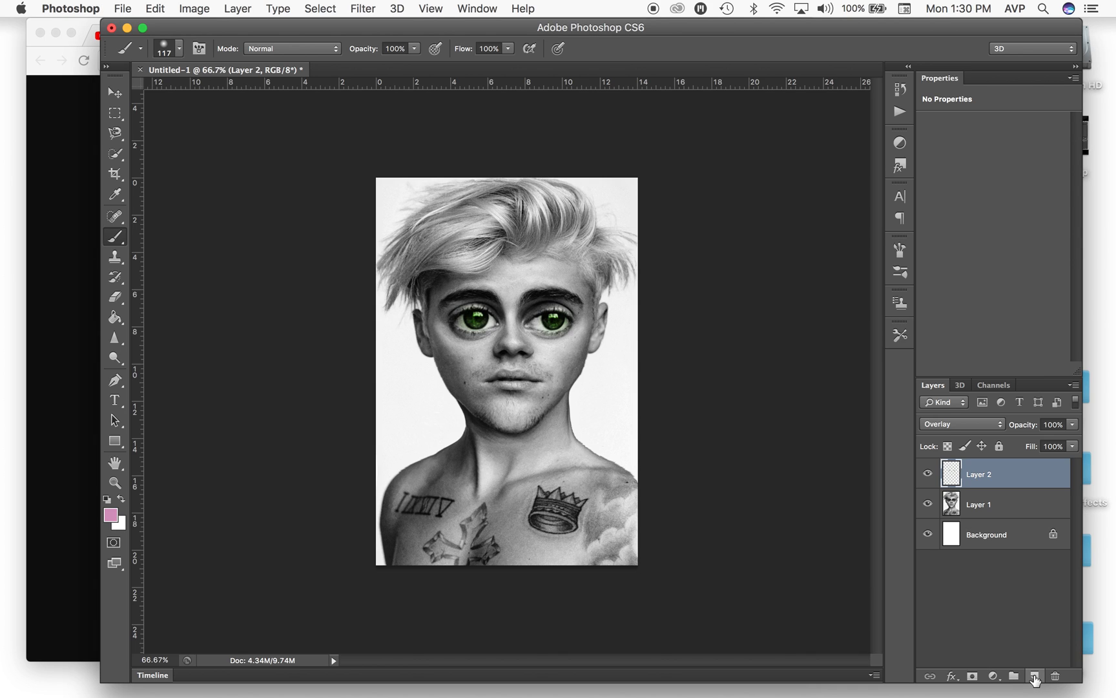
pyautogui.click(1034, 676)
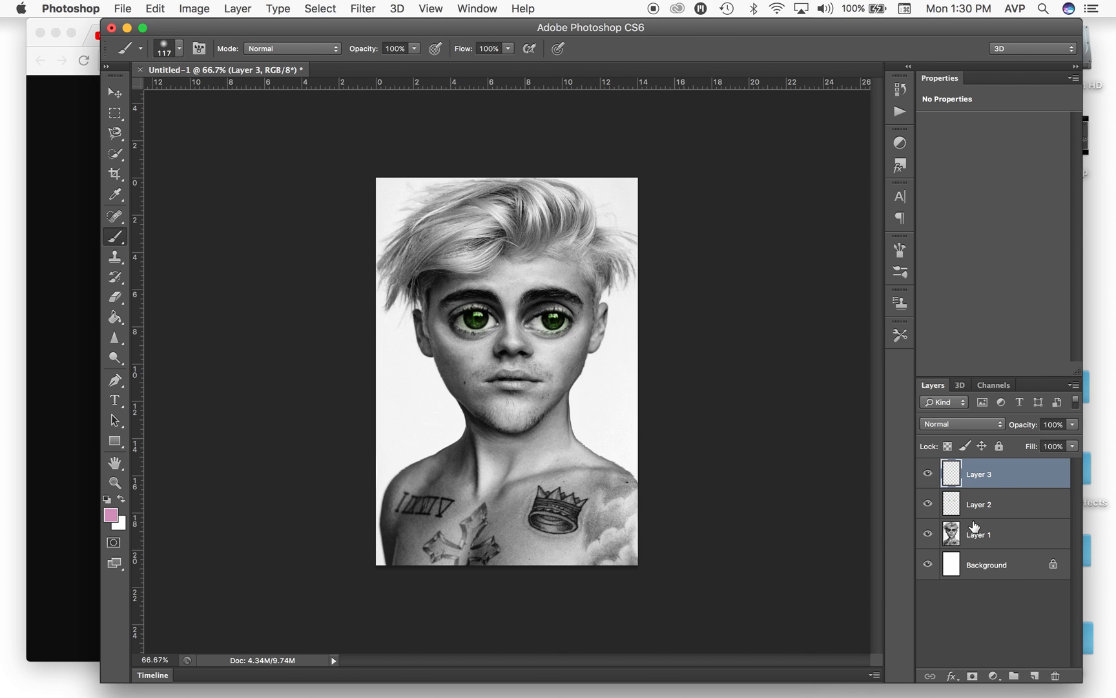
pyautogui.doubleClick(981, 507)
pyautogui.write('Eyes')
pyautogui.press('Return')
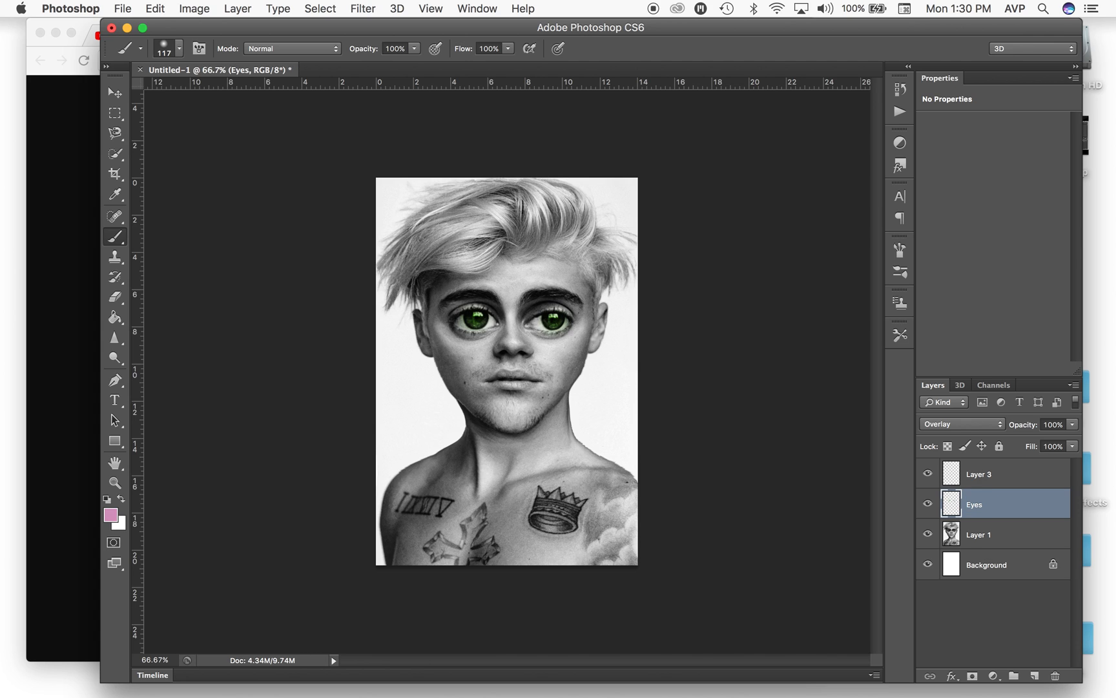
# Step: Rename the new top layer Hair and set its blend mode to Linear Burn
pyautogui.doubleClick(980, 474)
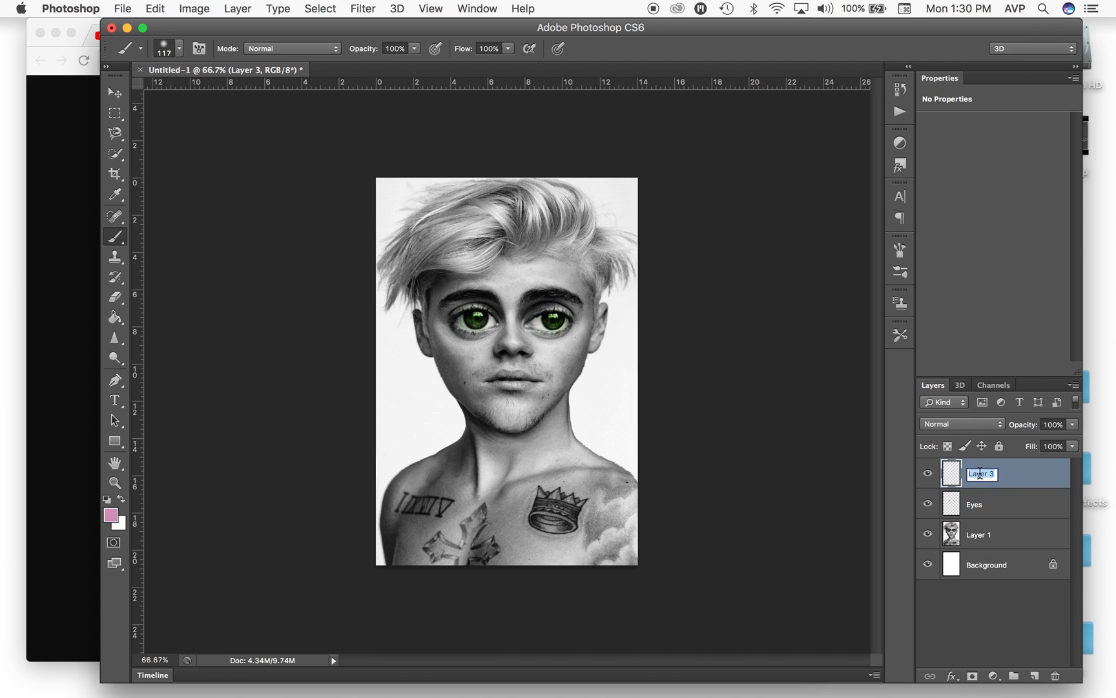
pyautogui.write('Hair')
pyautogui.press('Return')
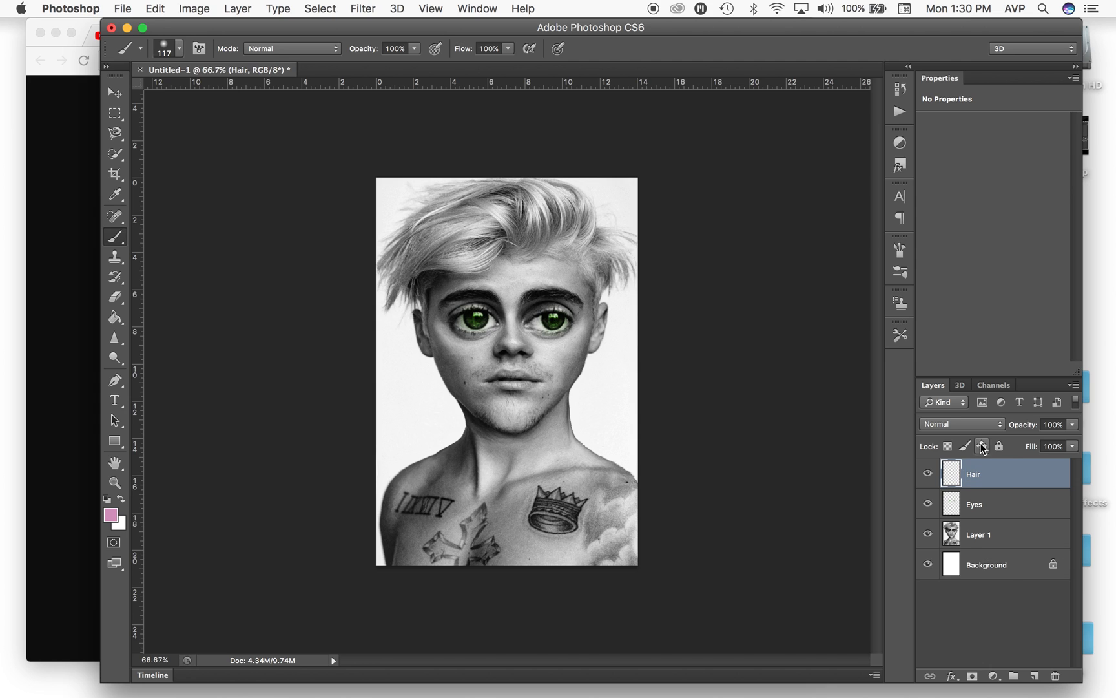
pyautogui.click(963, 425)
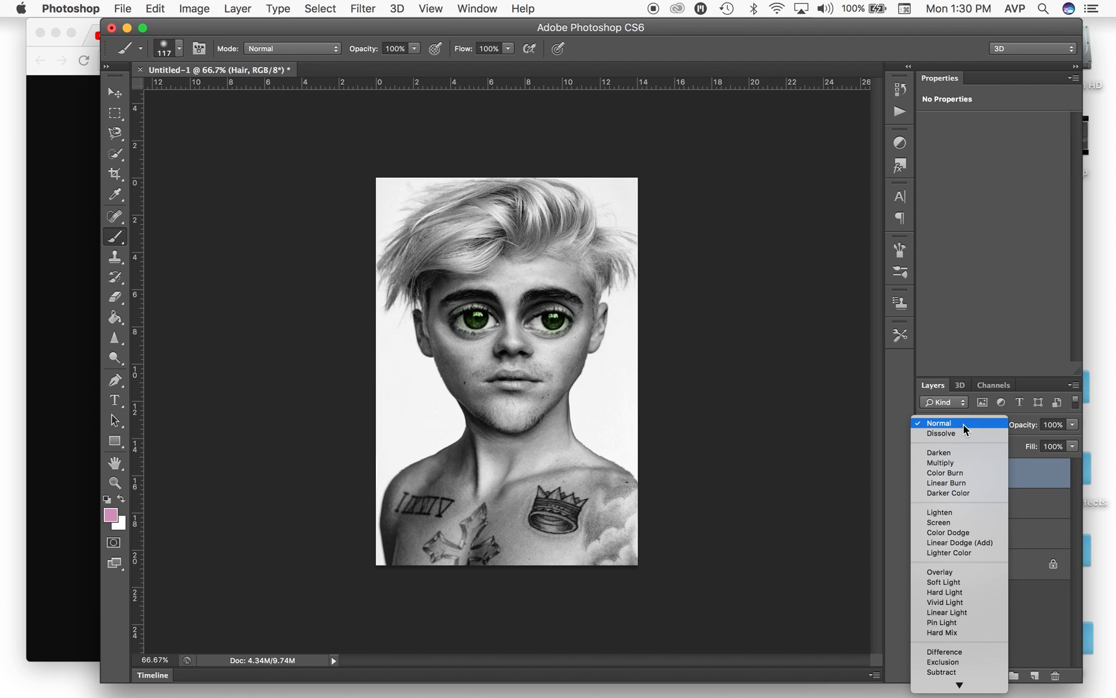
pyautogui.click(957, 484)
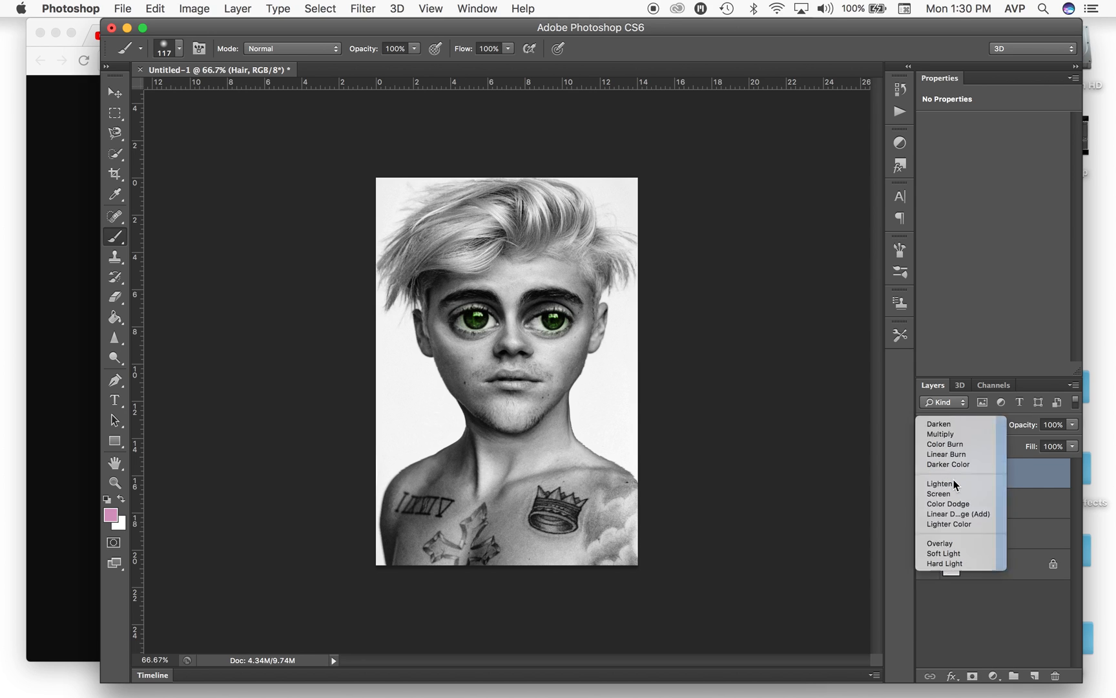
# Step: Set the foreground colour to a bright, light yellow
pyautogui.click(117, 518)
pyautogui.click(766, 312)
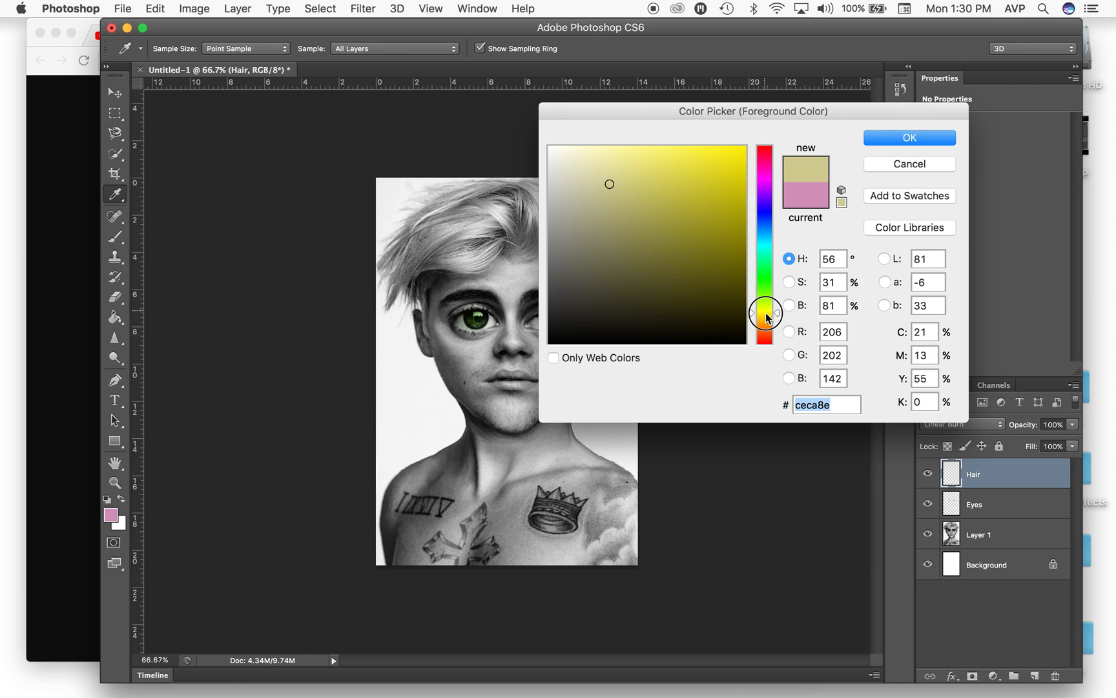
pyautogui.moveTo(767, 312); pyautogui.dragTo(767, 311)
pyautogui.moveTo(657, 157); pyautogui.dragTo(675, 155)
pyautogui.press('Return')
# Step: Brush yellow over the hair on the Hair layer, using a 13 px brush for the fine outer strands
pyautogui.press('b')
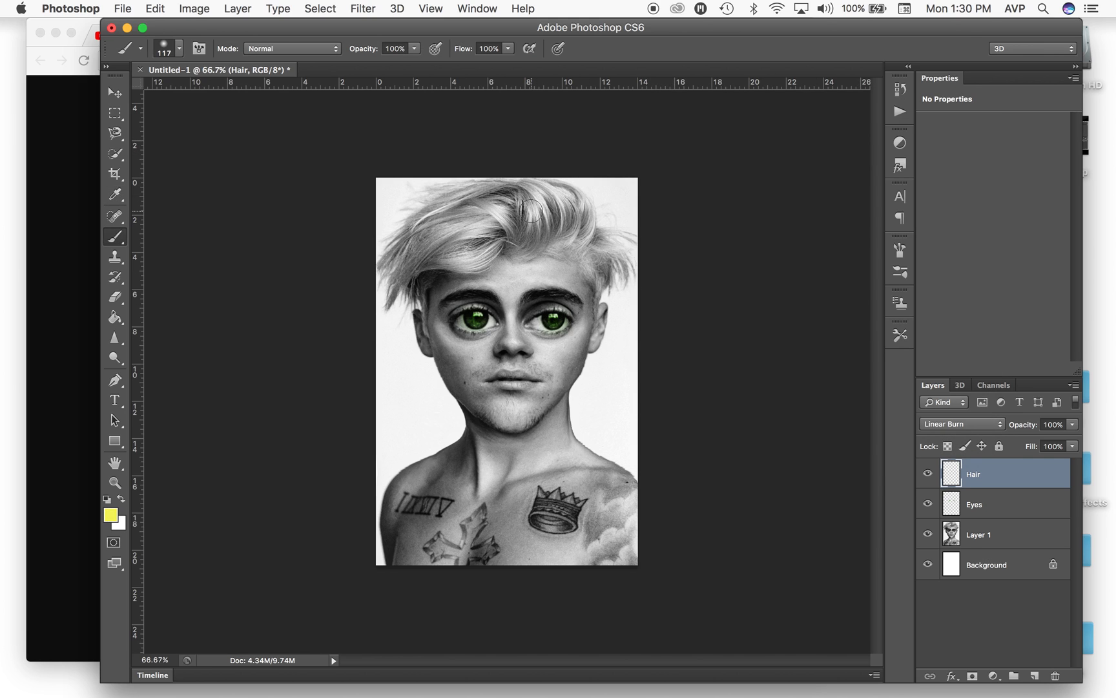
pyautogui.moveTo(518, 233)
pyautogui.mouseDown()
pyautogui.moveTo(497, 225)
pyautogui.moveTo(533, 213)
pyautogui.moveTo(533, 191)
pyautogui.moveTo(453, 213)
pyautogui.moveTo(440, 223)
pyautogui.moveTo(456, 239)
pyautogui.moveTo(441, 249)
pyautogui.moveTo(464, 258)
pyautogui.moveTo(488, 239)
pyautogui.moveTo(444, 237)
pyautogui.moveTo(399, 278)
pyautogui.moveTo(397, 246)
pyautogui.moveTo(492, 214)
pyautogui.moveTo(556, 226)
pyautogui.moveTo(552, 200)
pyautogui.moveTo(569, 231)
pyautogui.moveTo(569, 202)
pyautogui.moveTo(578, 210)
pyautogui.moveTo(553, 234)
pyautogui.moveTo(581, 241)
pyautogui.moveTo(603, 267)
pyautogui.moveTo(603, 254)
pyautogui.moveTo(613, 257)
pyautogui.moveTo(607, 233)
pyautogui.mouseUp()
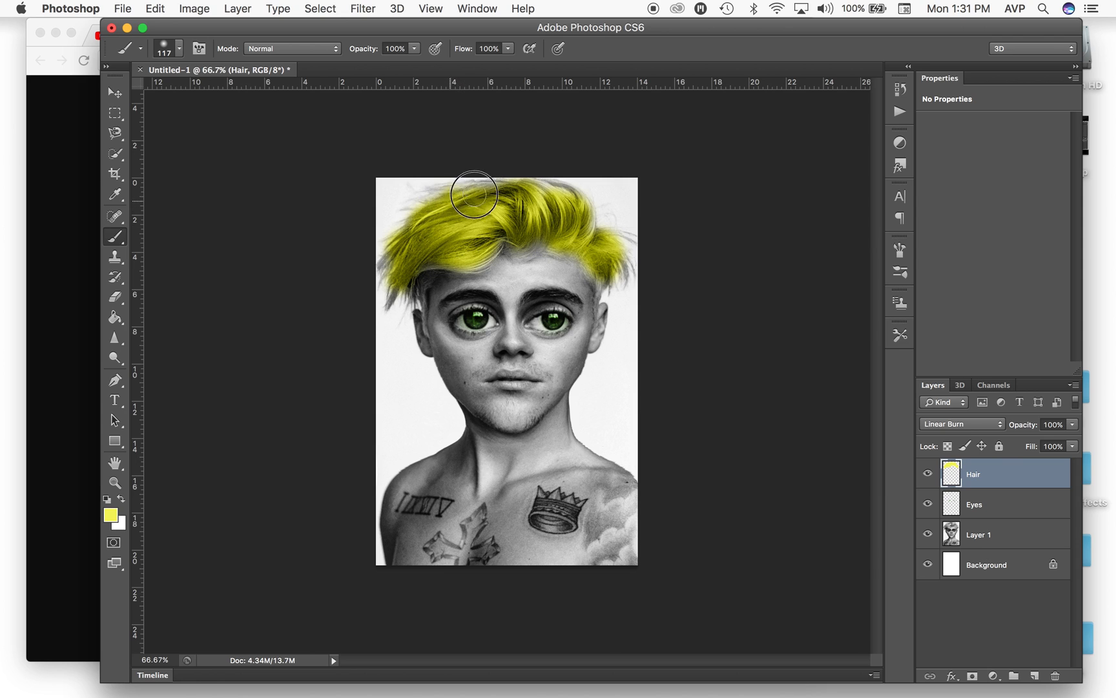
pyautogui.rightClick(403, 302)
pyautogui.moveTo(436, 327); pyautogui.dragTo(423, 328)
pyautogui.press('Return')
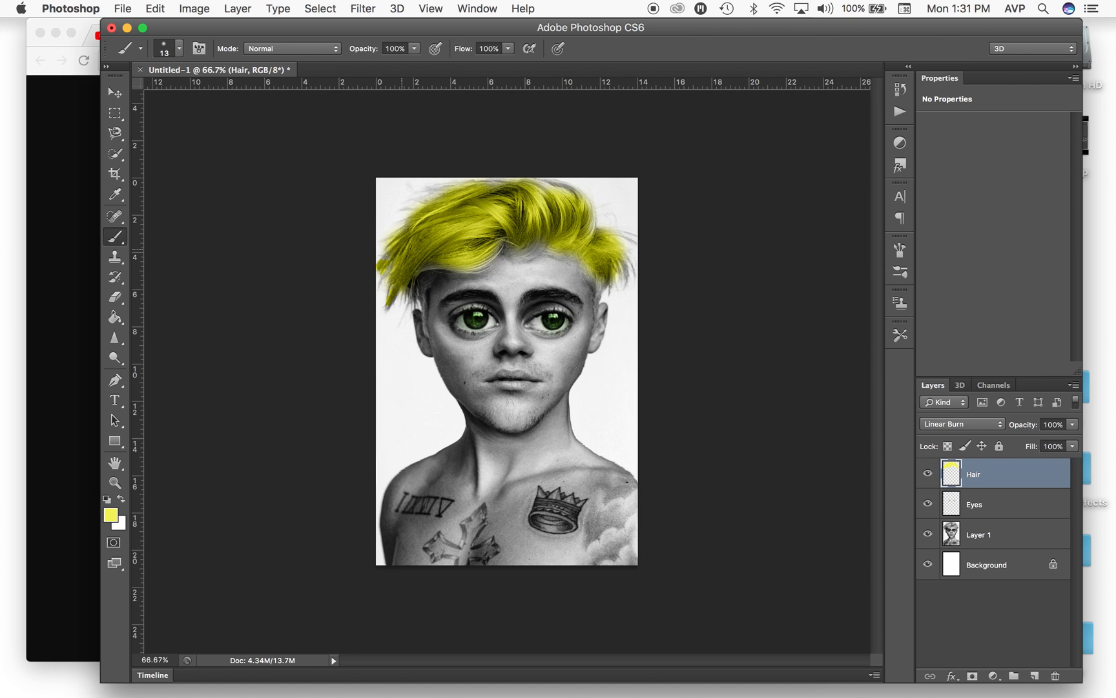
# Step: Fill in the missed yellow along the hairline and the side strands with a 55 px brush
pyautogui.rightClick(524, 248)
pyautogui.moveTo(547, 283); pyautogui.dragTo(579, 284)
pyautogui.moveTo(516, 250)
pyautogui.mouseDown()
pyautogui.moveTo(542, 245)
pyautogui.moveTo(486, 257)
pyautogui.mouseUp()
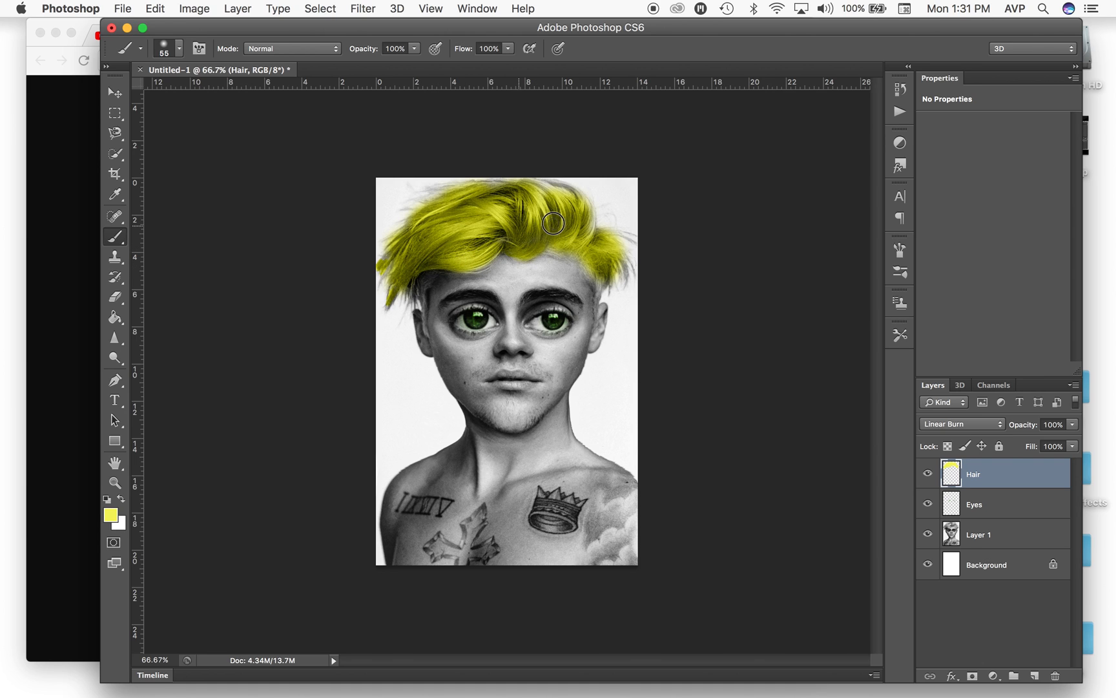
pyautogui.moveTo(609, 250); pyautogui.dragTo(617, 265)
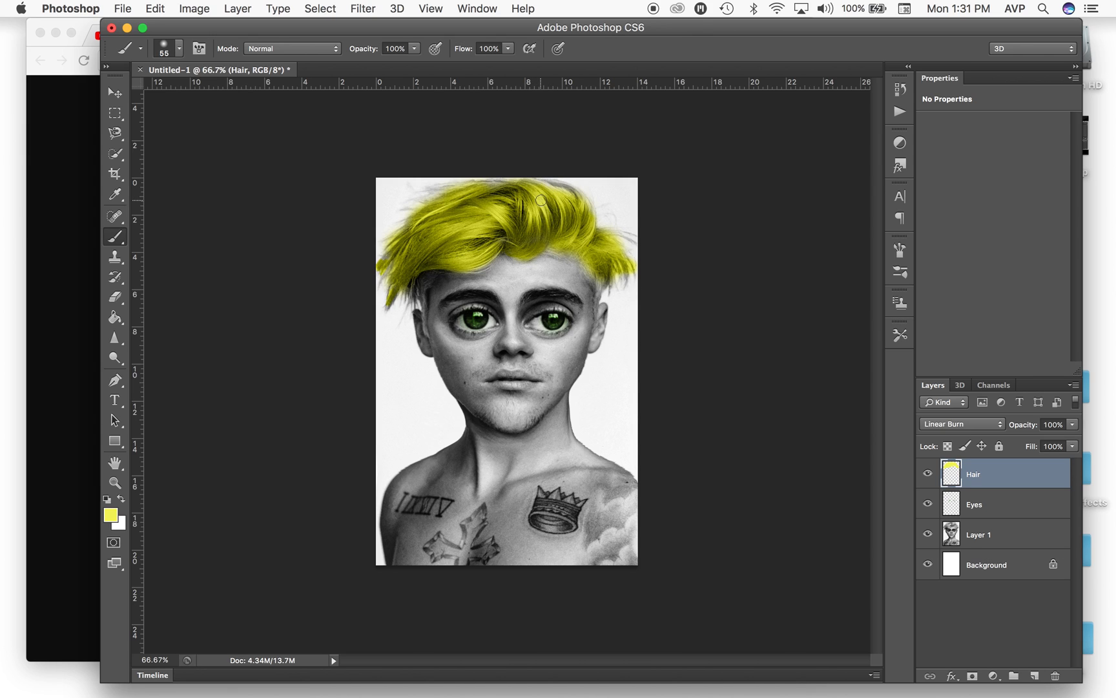
pyautogui.moveTo(387, 271); pyautogui.dragTo(389, 258)
# Step: Add a new top layer named Skin and set its blend mode to Overlay
pyautogui.click(1034, 675)
pyautogui.doubleClick(981, 476)
pyautogui.write('Skin')
pyautogui.press('Return')
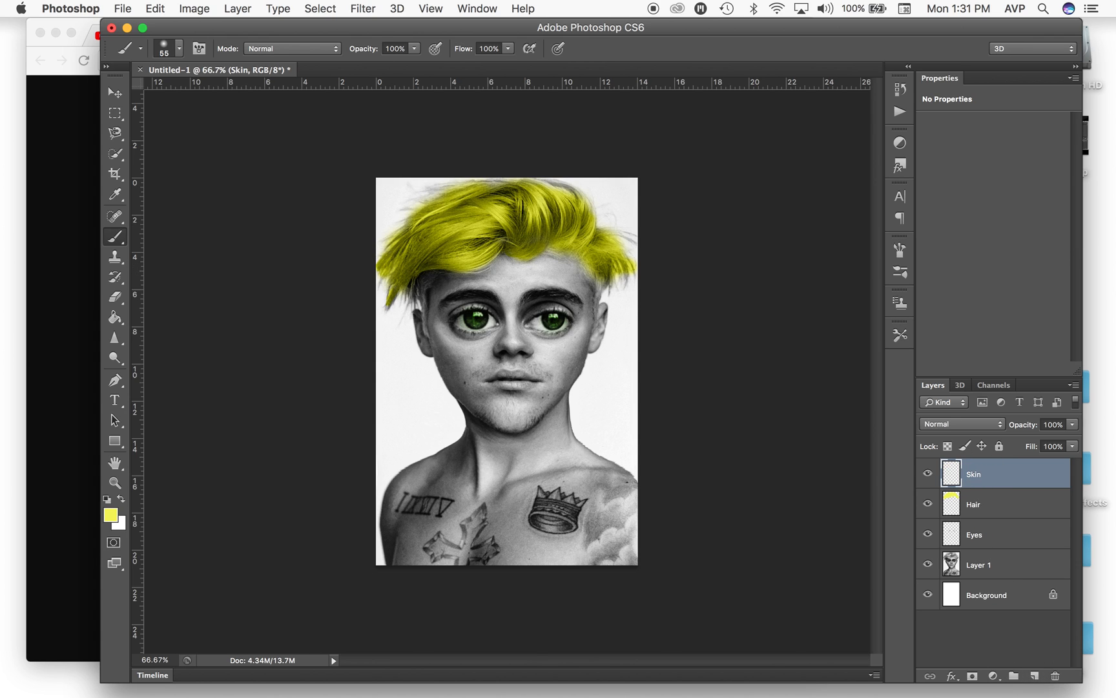
pyautogui.click(982, 423)
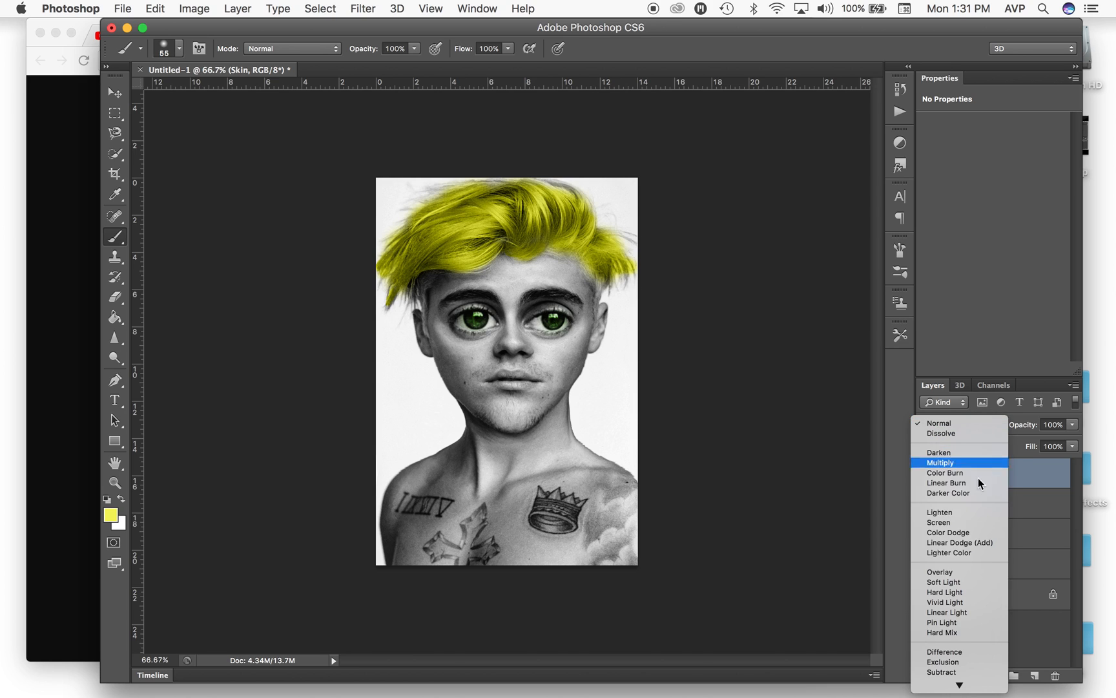
pyautogui.click(979, 570)
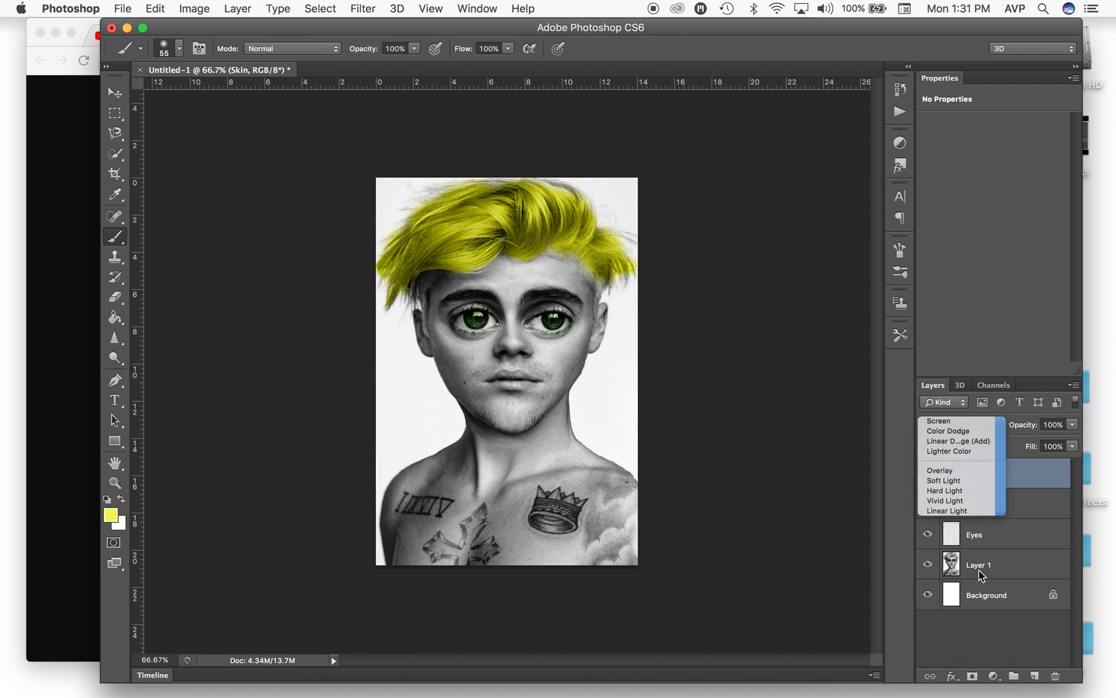
# Step: Set the foreground colour to the pale beige e3d5b5
pyautogui.click(111, 514)
pyautogui.moveTo(773, 320); pyautogui.dragTo(753, 323)
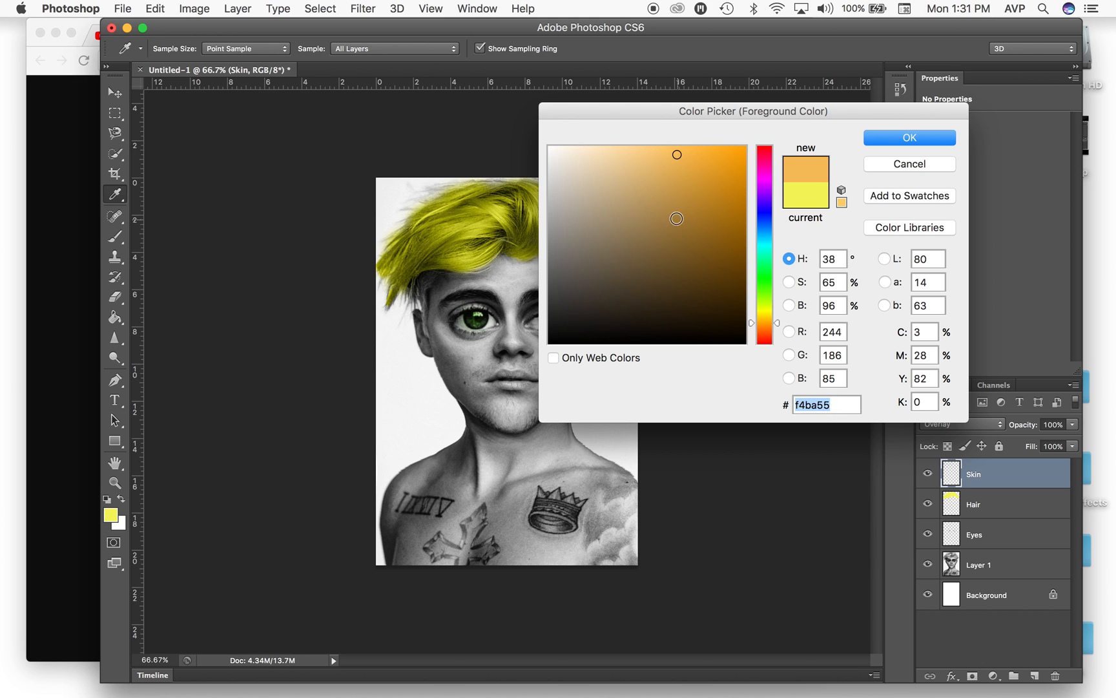
pyautogui.click(640, 195)
pyautogui.moveTo(637, 186); pyautogui.dragTo(629, 180)
pyautogui.moveTo(777, 323); pyautogui.dragTo(777, 319)
pyautogui.click(600, 178)
pyautogui.moveTo(600, 177); pyautogui.dragTo(592, 169)
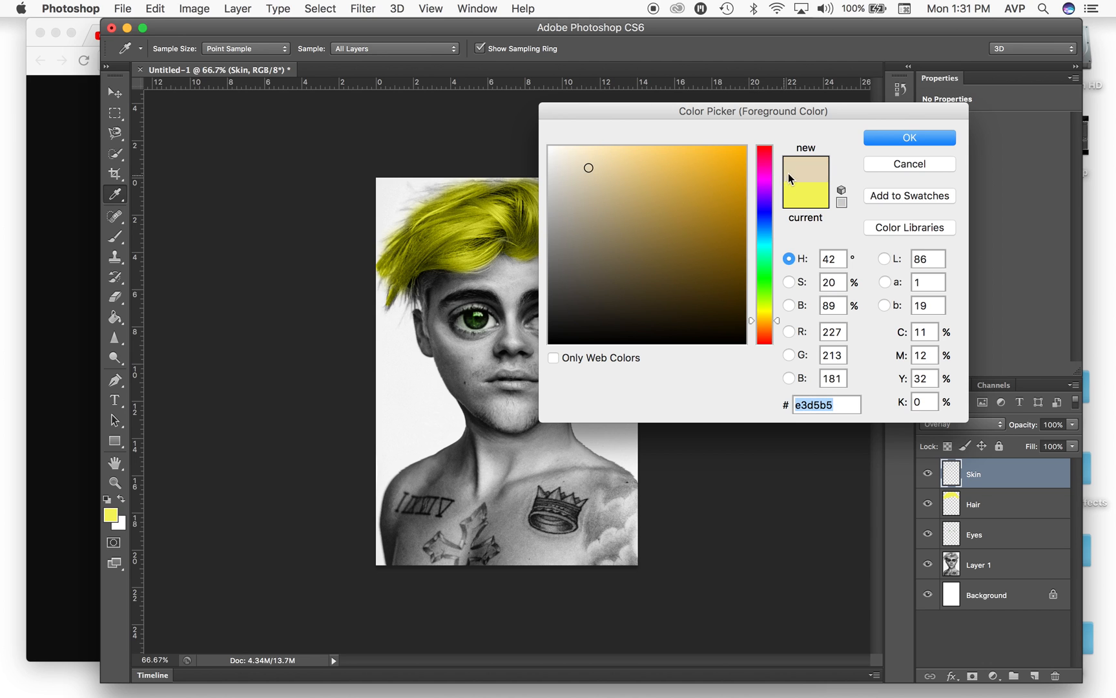
pyautogui.click(887, 138)
# Step: Paint the beige over the chest and part of the neck on the Skin layer with an 87 px brush
pyautogui.press('b')
pyautogui.rightClick(478, 453)
pyautogui.moveTo(535, 491); pyautogui.dragTo(560, 491)
pyautogui.moveTo(462, 457)
pyautogui.mouseDown()
pyautogui.moveTo(417, 539)
pyautogui.moveTo(502, 560)
pyautogui.moveTo(628, 552)
pyautogui.moveTo(625, 485)
pyautogui.moveTo(582, 461)
pyautogui.moveTo(556, 411)
pyautogui.moveTo(626, 519)
pyautogui.moveTo(598, 531)
pyautogui.moveTo(635, 565)
pyautogui.moveTo(569, 500)
pyautogui.moveTo(518, 521)
pyautogui.moveTo(550, 549)
pyautogui.moveTo(512, 547)
pyautogui.moveTo(546, 540)
pyautogui.mouseUp()
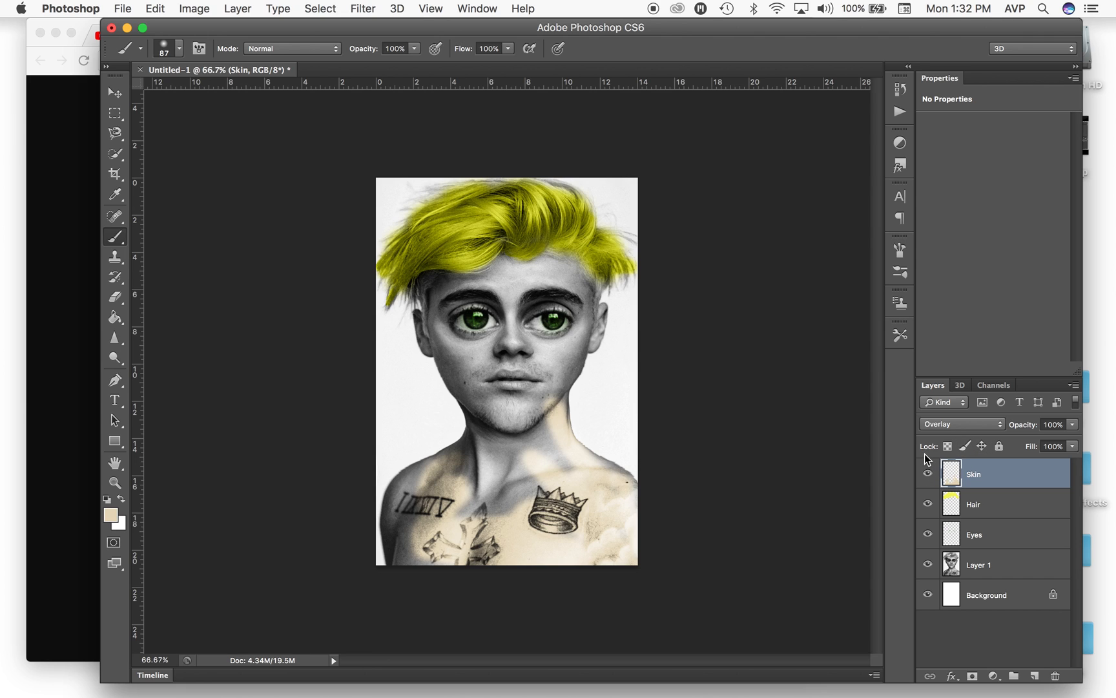
# Step: Change the foreground colour to the pinker skin tone d4ab8f
pyautogui.click(111, 515)
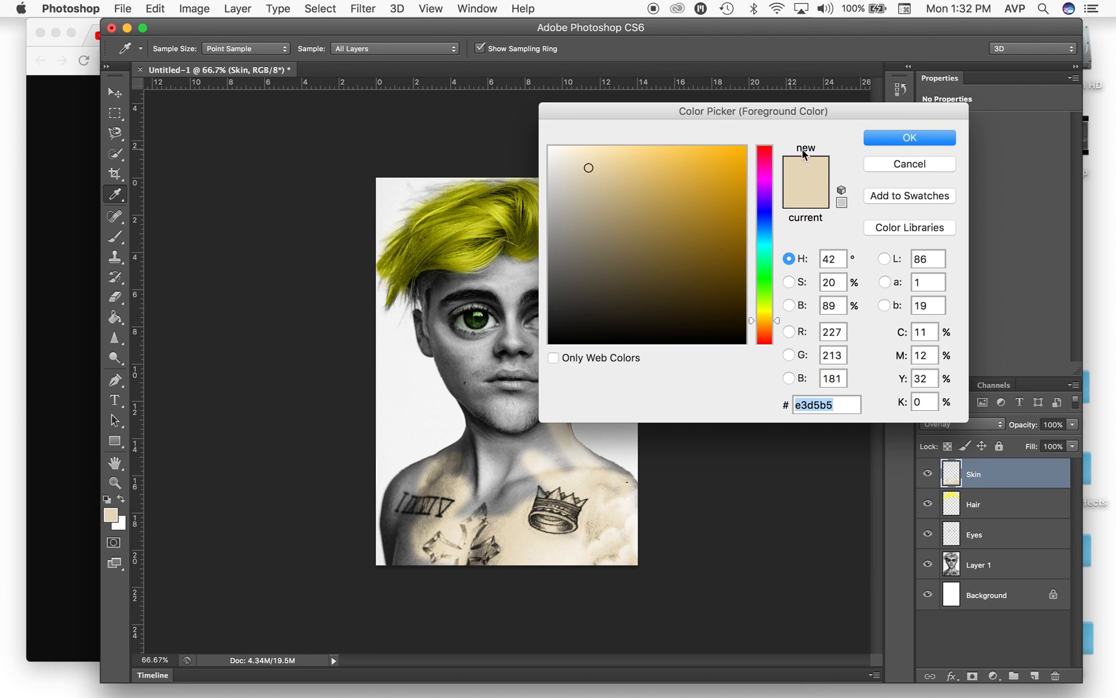
pyautogui.moveTo(748, 320); pyautogui.dragTo(752, 319)
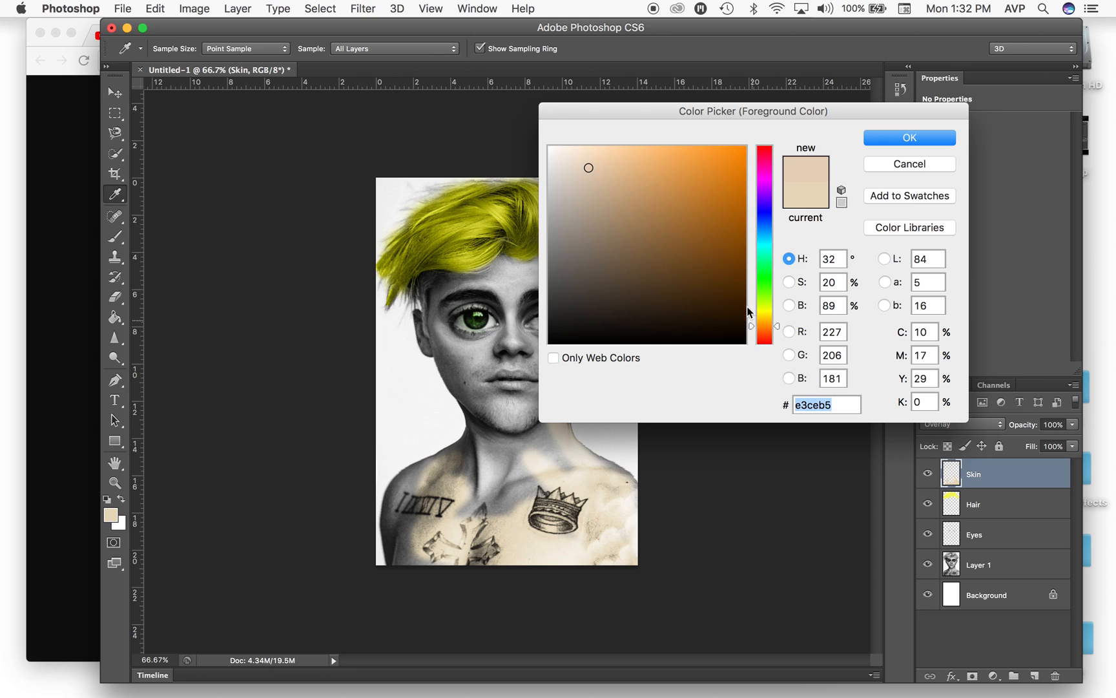
pyautogui.moveTo(618, 199); pyautogui.dragTo(612, 179)
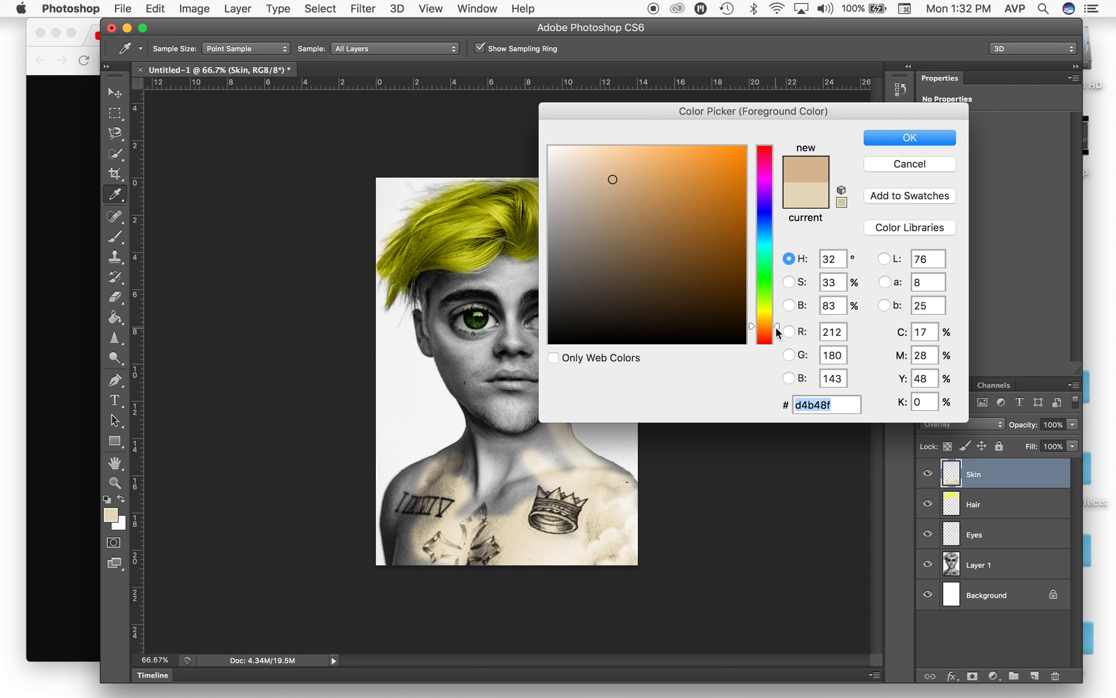
pyautogui.click(777, 330)
pyautogui.moveTo(779, 333); pyautogui.dragTo(781, 334)
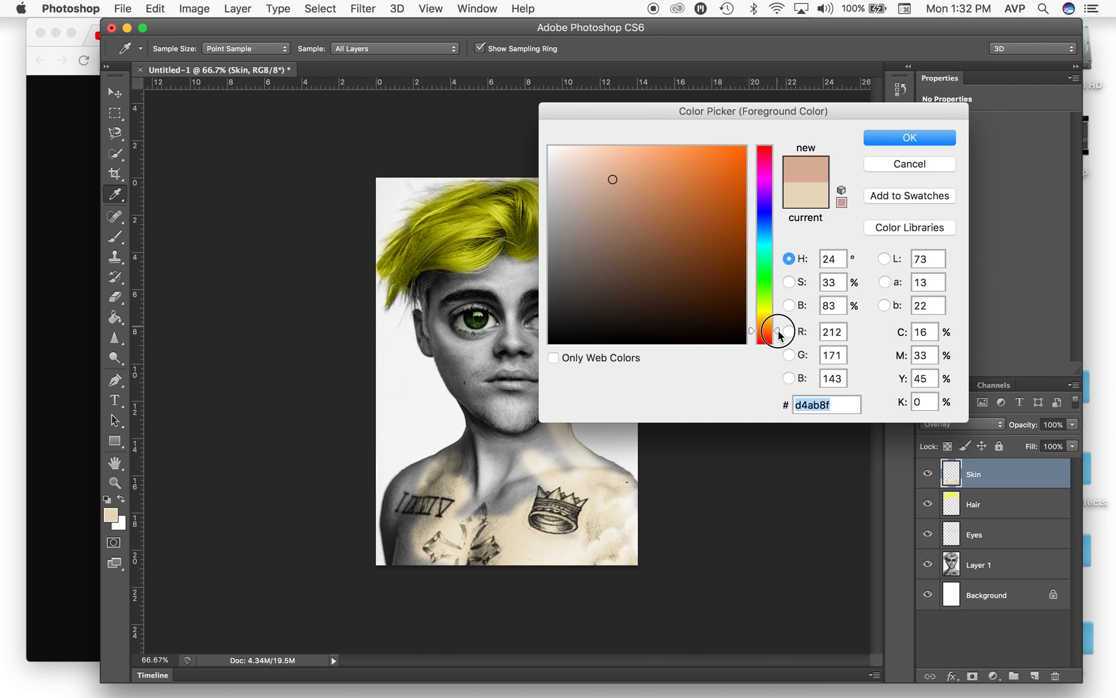
pyautogui.click(887, 140)
# Step: Repaint the chest in the new skin tone and cover the shoulders, neck and lower face, enlarging the brush to 163 px
pyautogui.press('b')
pyautogui.moveTo(546, 510)
pyautogui.mouseDown()
pyautogui.moveTo(502, 533)
pyautogui.moveTo(544, 523)
pyautogui.moveTo(507, 529)
pyautogui.moveTo(532, 547)
pyautogui.moveTo(601, 561)
pyautogui.moveTo(577, 564)
pyautogui.moveTo(646, 565)
pyautogui.moveTo(649, 549)
pyautogui.moveTo(619, 546)
pyautogui.moveTo(657, 538)
pyautogui.moveTo(644, 507)
pyautogui.moveTo(613, 493)
pyautogui.moveTo(547, 427)
pyautogui.moveTo(581, 498)
pyautogui.mouseUp()
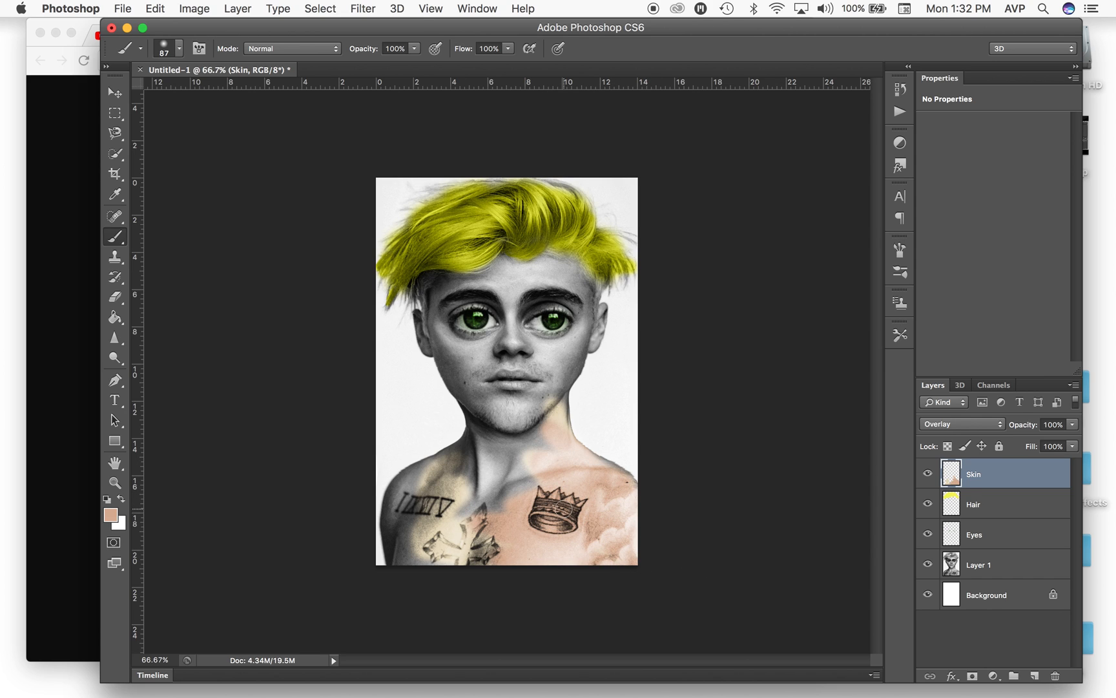
pyautogui.moveTo(460, 459); pyautogui.dragTo(404, 491)
pyautogui.rightClick(489, 496)
pyautogui.moveTo(567, 531); pyautogui.dragTo(600, 536)
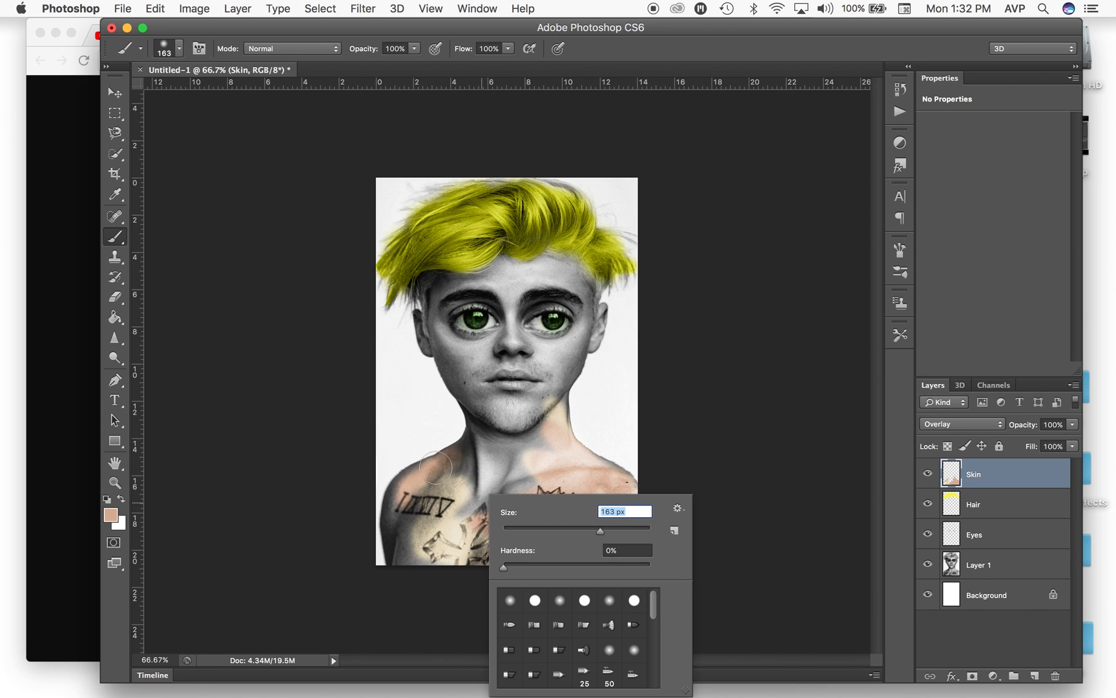
pyautogui.click(375, 474)
pyautogui.moveTo(375, 473)
pyautogui.mouseDown()
pyautogui.moveTo(374, 523)
pyautogui.moveTo(429, 553)
pyautogui.moveTo(523, 473)
pyautogui.moveTo(516, 418)
pyautogui.moveTo(466, 479)
pyautogui.moveTo(456, 470)
pyautogui.moveTo(503, 446)
pyautogui.moveTo(452, 381)
pyautogui.moveTo(452, 358)
pyautogui.moveTo(503, 348)
pyautogui.moveTo(546, 359)
pyautogui.moveTo(524, 396)
pyautogui.moveTo(561, 369)
pyautogui.moveTo(531, 395)
pyautogui.moveTo(568, 405)
pyautogui.moveTo(547, 370)
pyautogui.mouseUp()
# Step: Paint the forehead, the area around the eyes and the ears in the skin tone with an 89 px brush
pyautogui.rightClick(546, 370)
pyautogui.click(620, 404)
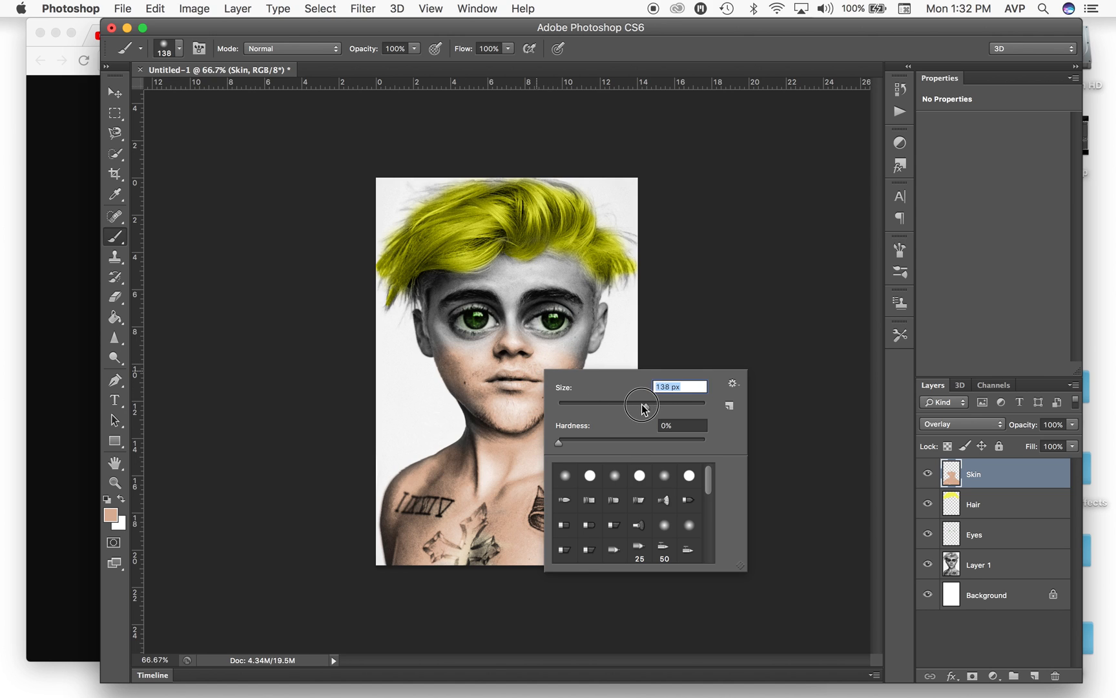
pyautogui.click(517, 288)
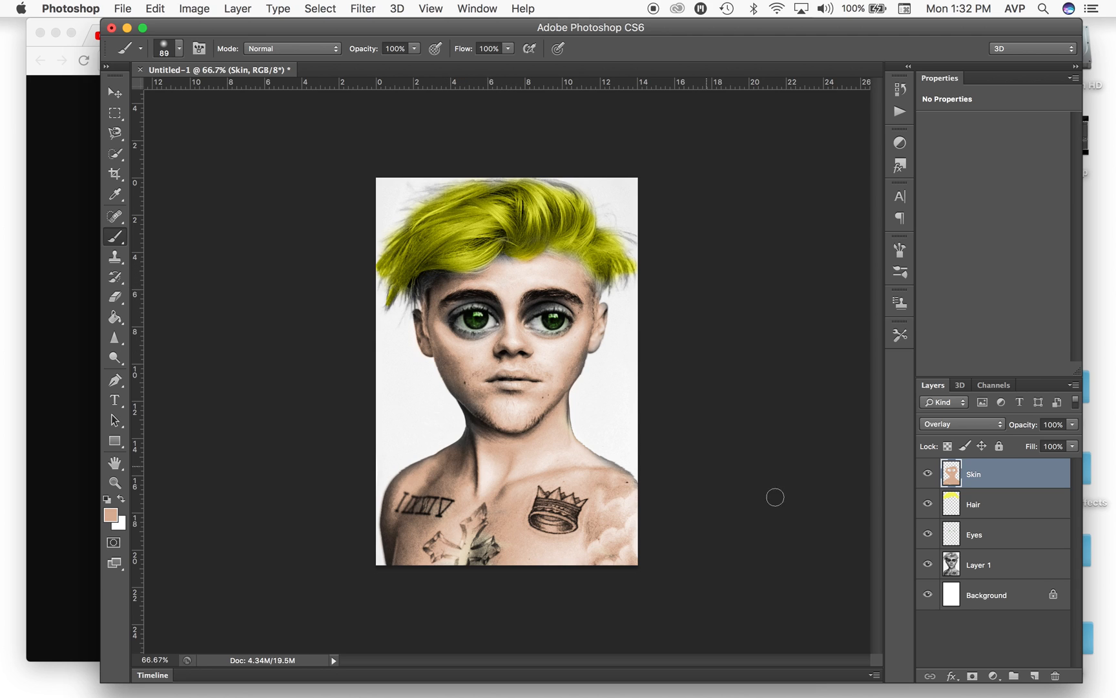
# Step: Add a new top layer named "skin hilights" and set its blend mode to Overlay
pyautogui.click(1034, 676)
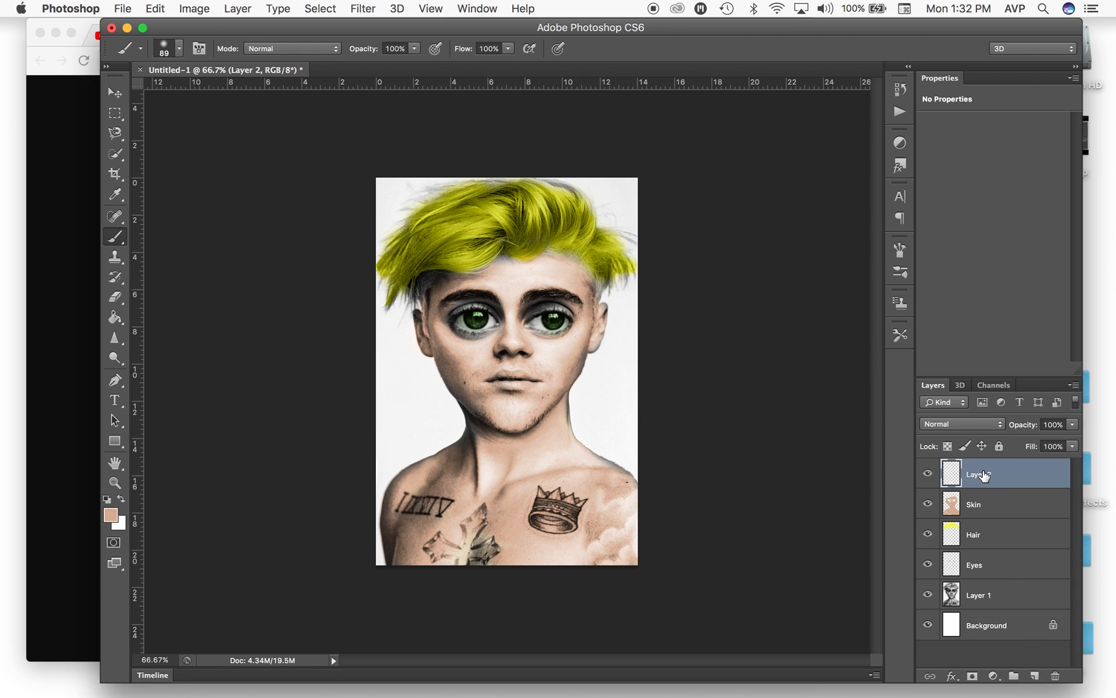
pyautogui.press('s')
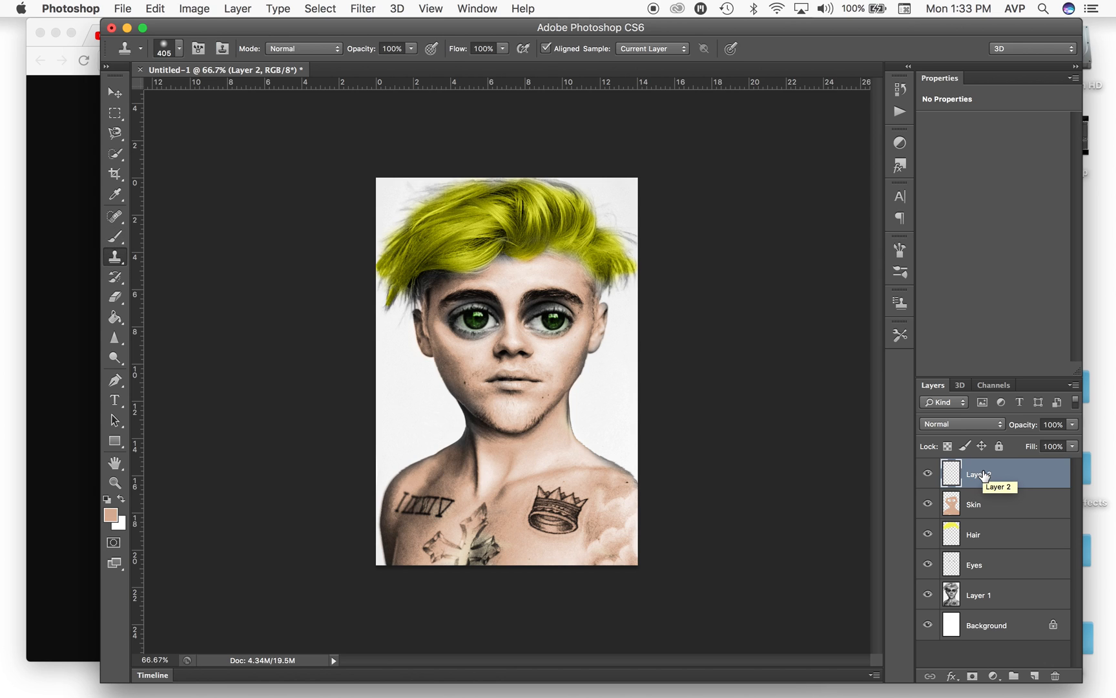
pyautogui.press('i')
pyautogui.doubleClick(983, 475)
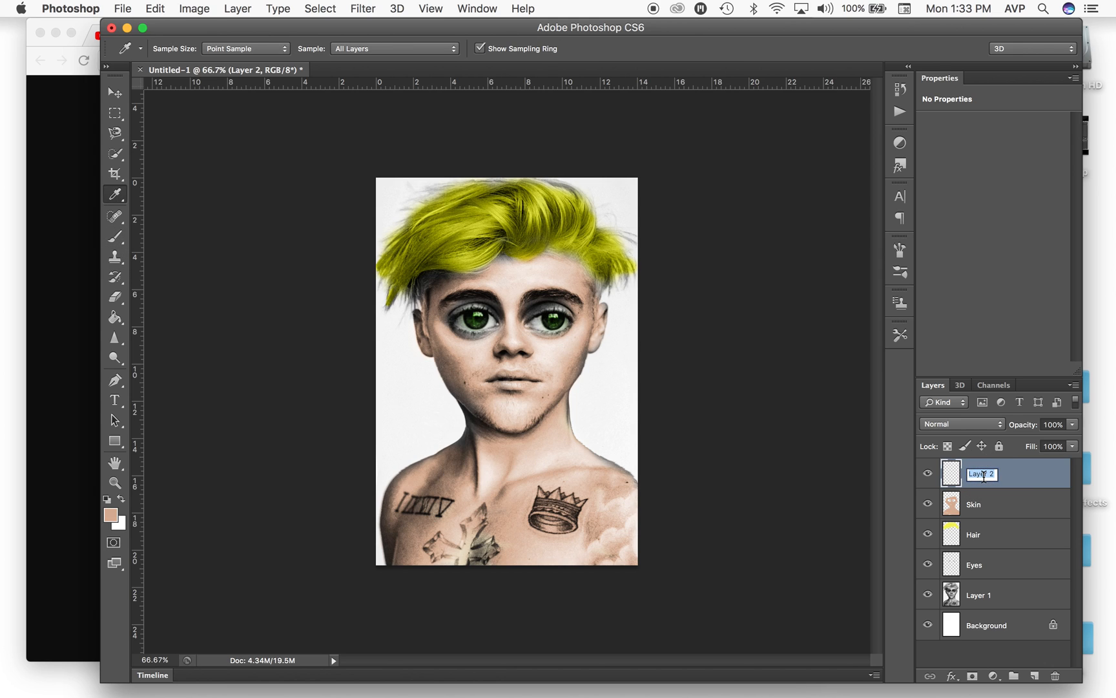
pyautogui.write('skin hilights')
pyautogui.press('Return')
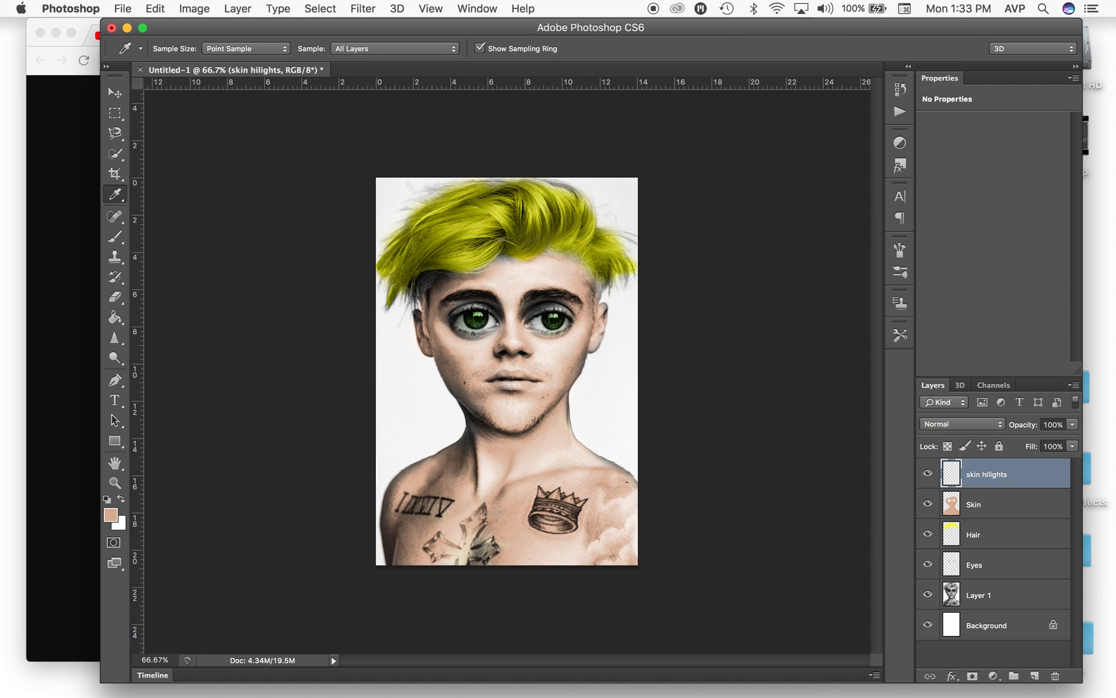
pyautogui.click(987, 437)
pyautogui.click(986, 569)
# Step: Set the foreground colour to a light pink
pyautogui.click(111, 515)
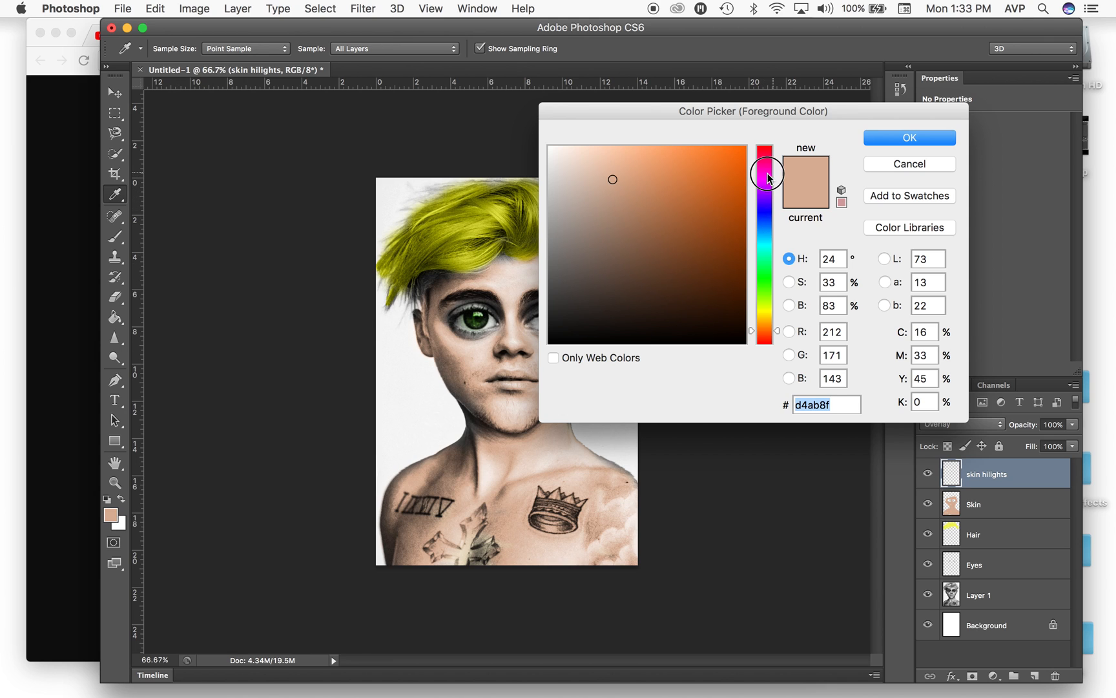
pyautogui.moveTo(769, 178); pyautogui.dragTo(768, 167)
pyautogui.click(569, 156)
pyautogui.moveTo(569, 156); pyautogui.dragTo(578, 157)
pyautogui.click(890, 139)
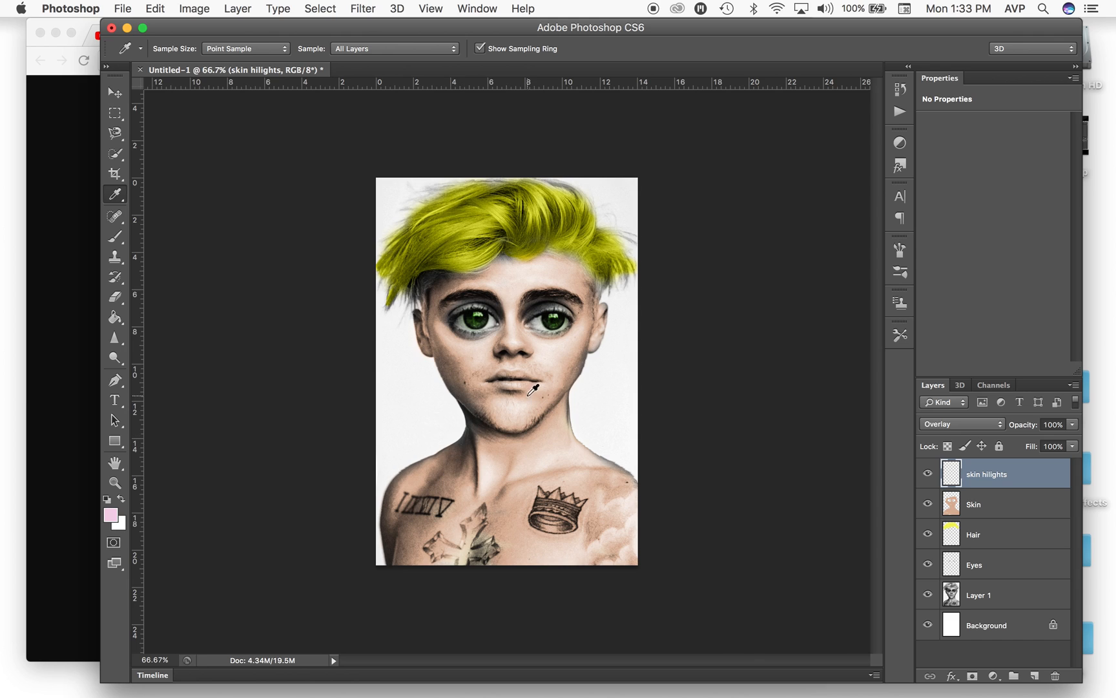
# Step: Brush light pink highlights onto both cheeks on the skin hilights layer
pyautogui.press('b')
pyautogui.moveTo(561, 356); pyautogui.dragTo(557, 359)
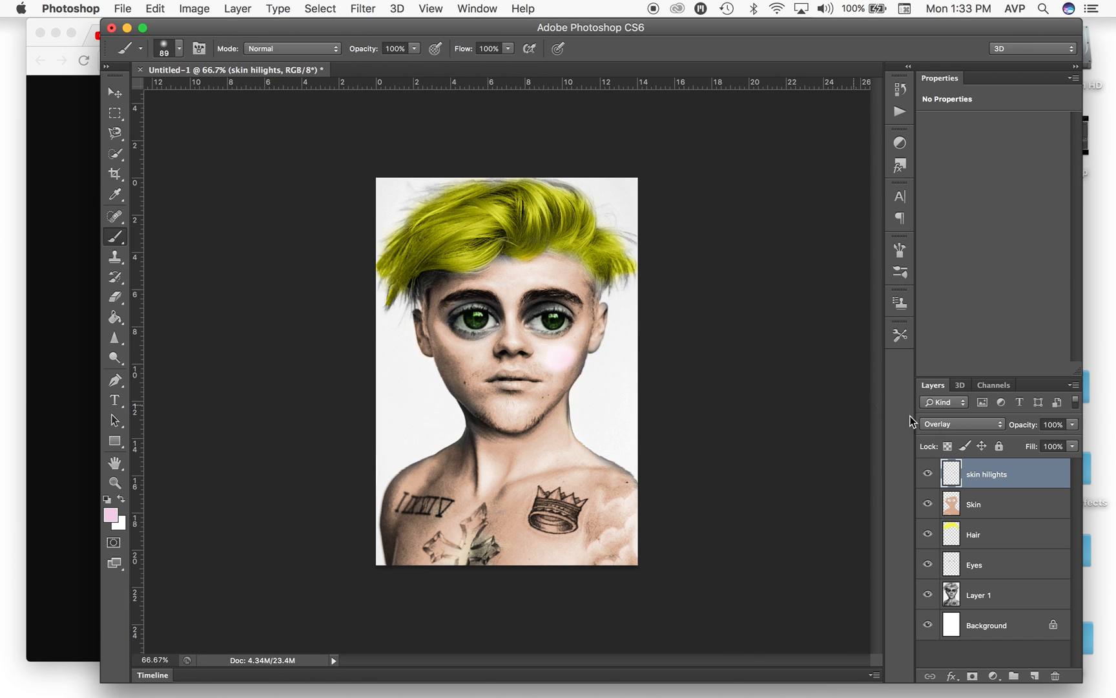
pyautogui.moveTo(473, 362)
pyautogui.mouseDown()
pyautogui.moveTo(458, 361)
pyautogui.moveTo(465, 369)
pyautogui.mouseUp()
# Step: Set the skin hilights layer to Soft Light and brush light pink highlights onto the forehead, neck and chest
pyautogui.click(967, 420)
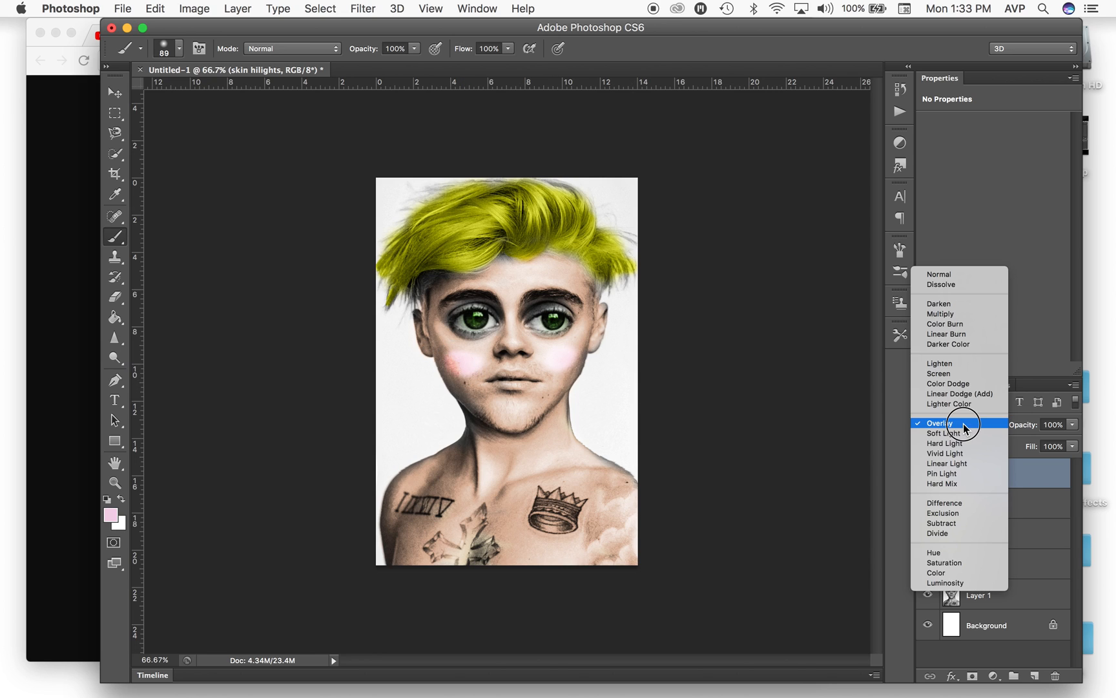
pyautogui.click(963, 434)
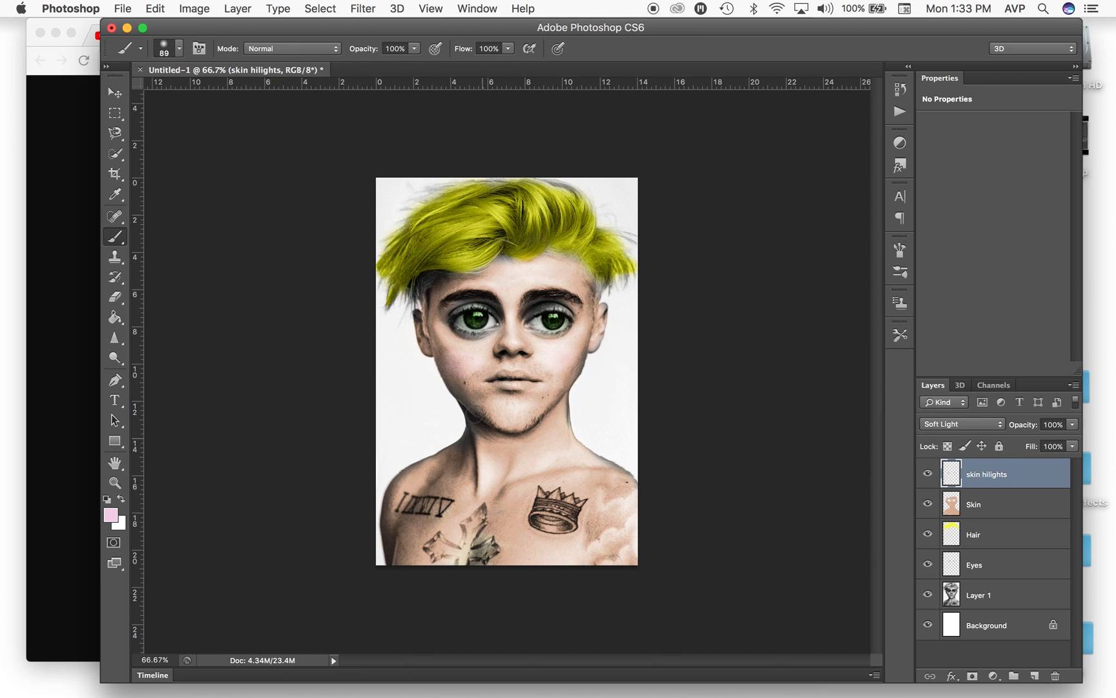
pyautogui.moveTo(529, 281); pyautogui.dragTo(565, 281)
pyautogui.moveTo(565, 430); pyautogui.dragTo(578, 458)
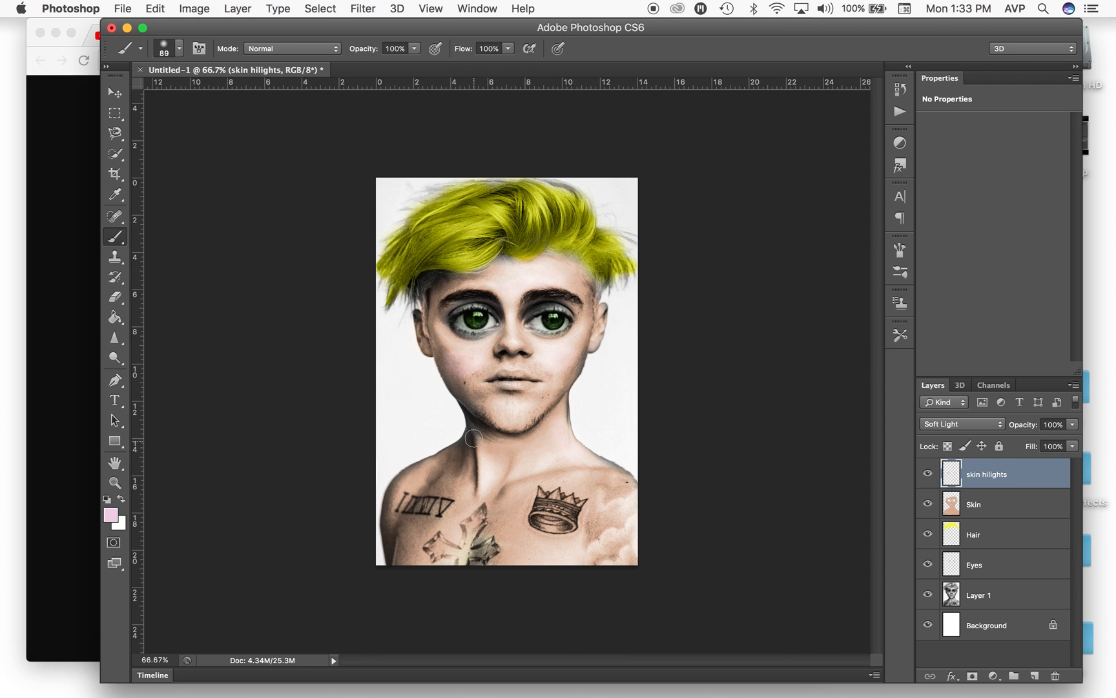
pyautogui.moveTo(473, 439); pyautogui.dragTo(514, 440)
pyautogui.moveTo(601, 468); pyautogui.dragTo(603, 497)
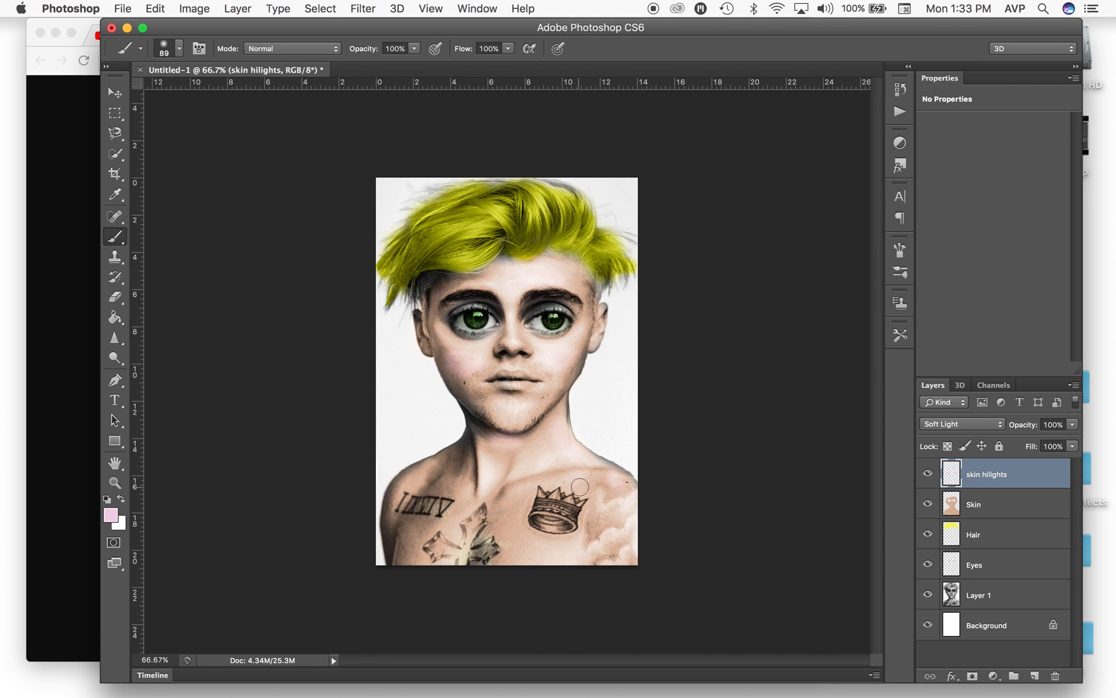
pyautogui.moveTo(506, 534); pyautogui.dragTo(515, 553)
pyautogui.click(485, 484)
pyautogui.moveTo(485, 483)
pyautogui.mouseDown()
pyautogui.moveTo(509, 475)
pyautogui.moveTo(520, 453)
pyautogui.mouseUp()
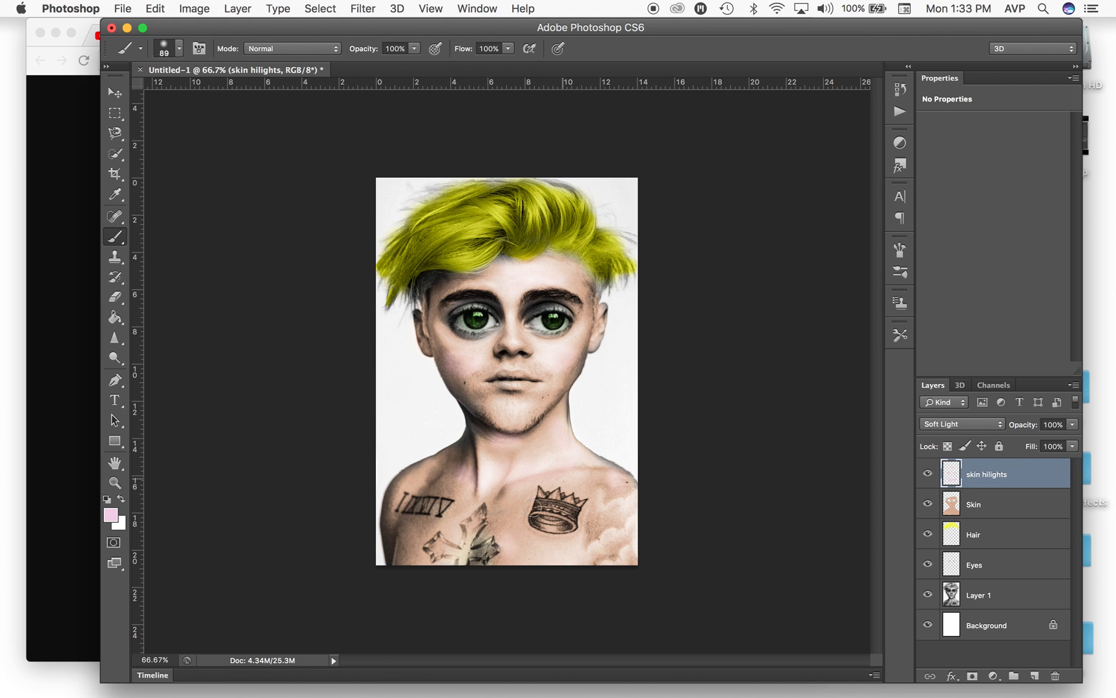
# Step: Soften the painted highlights on the skin hilights layer with a Gaussian Blur
pyautogui.click(370, 9)
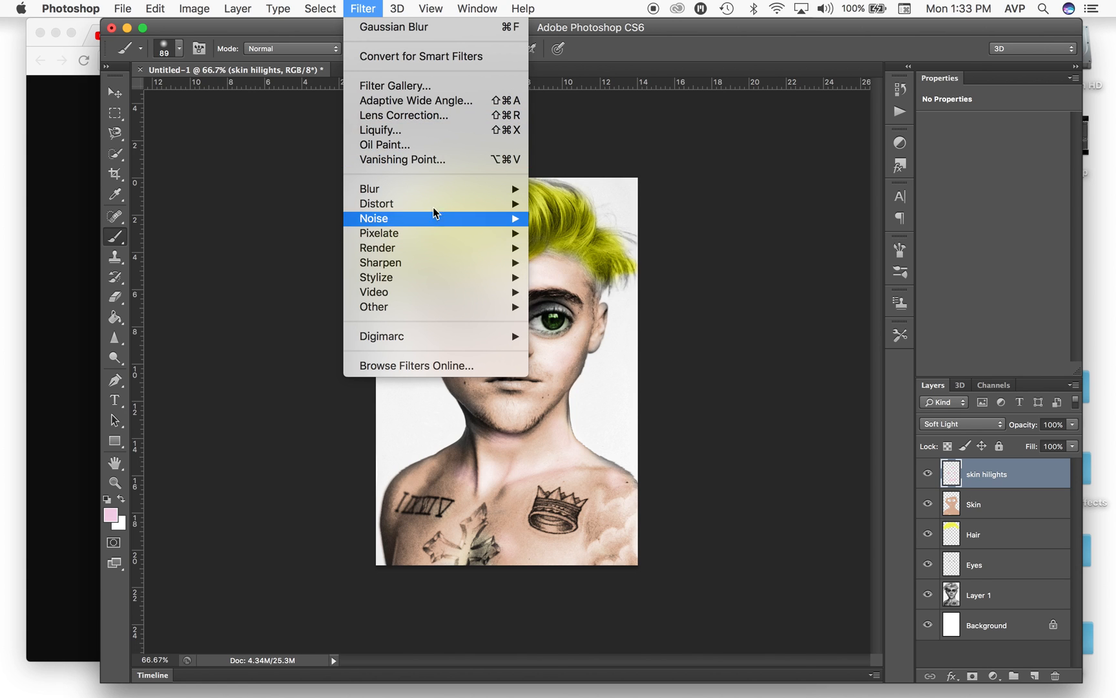
pyautogui.moveTo(444, 187)
pyautogui.click(606, 306)
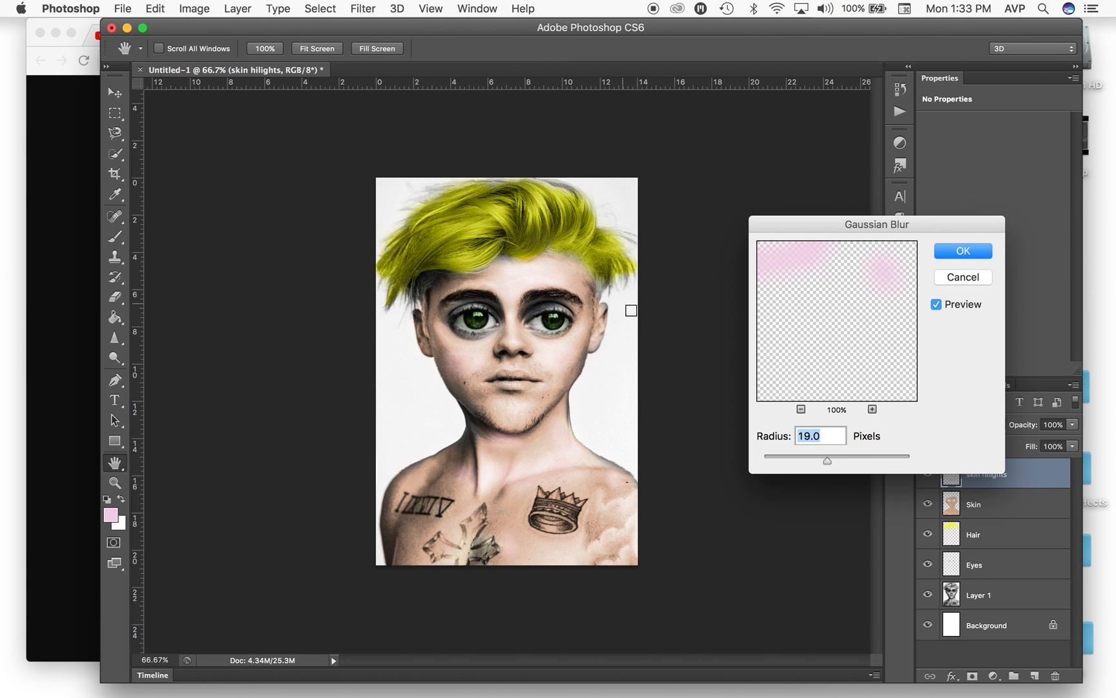
pyautogui.moveTo(818, 458); pyautogui.dragTo(829, 460)
pyautogui.click(963, 251)
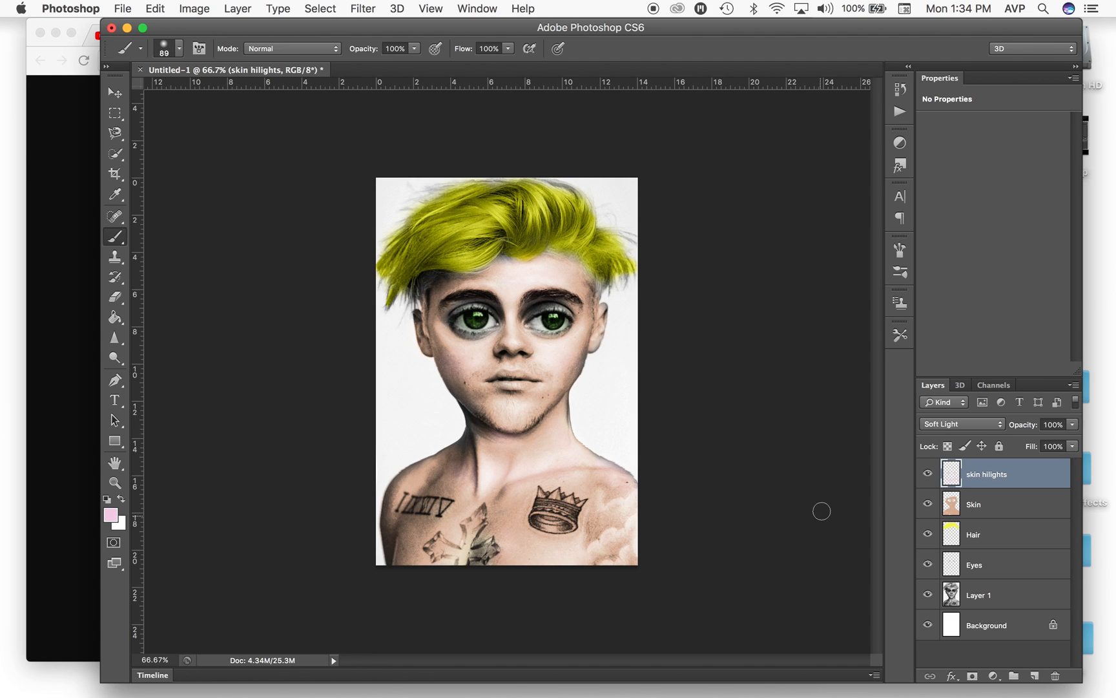
# Step: Add a new top layer named "Lips"
pyautogui.click(1035, 676)
pyautogui.doubleClick(977, 474)
pyautogui.write('Lips')
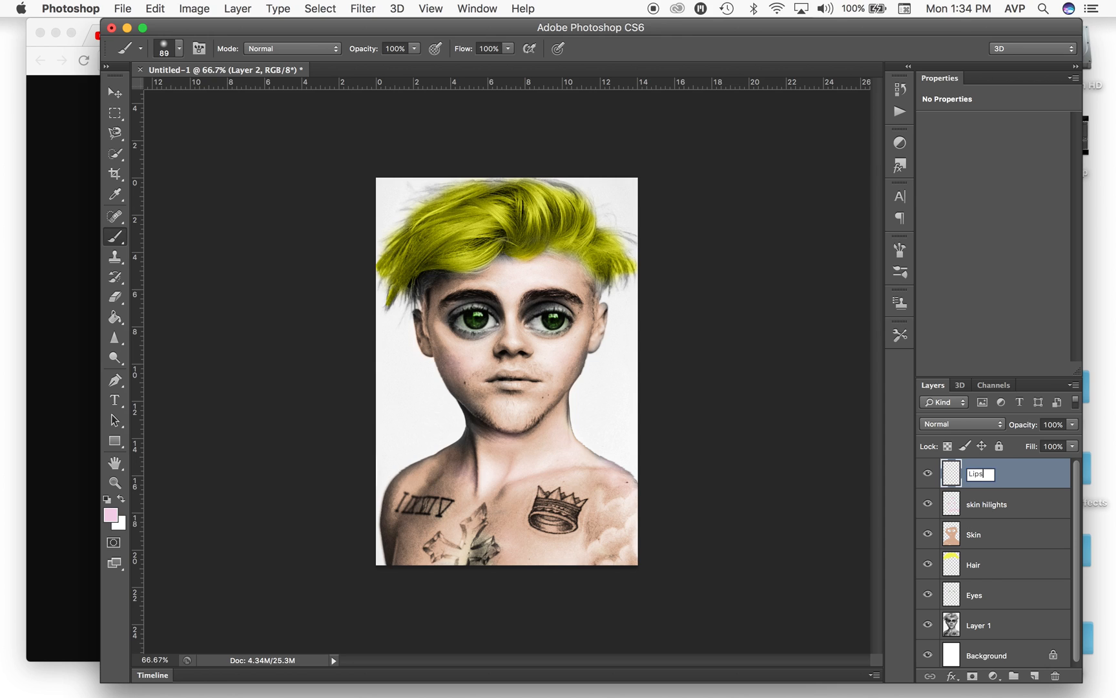
pyautogui.press('Return')
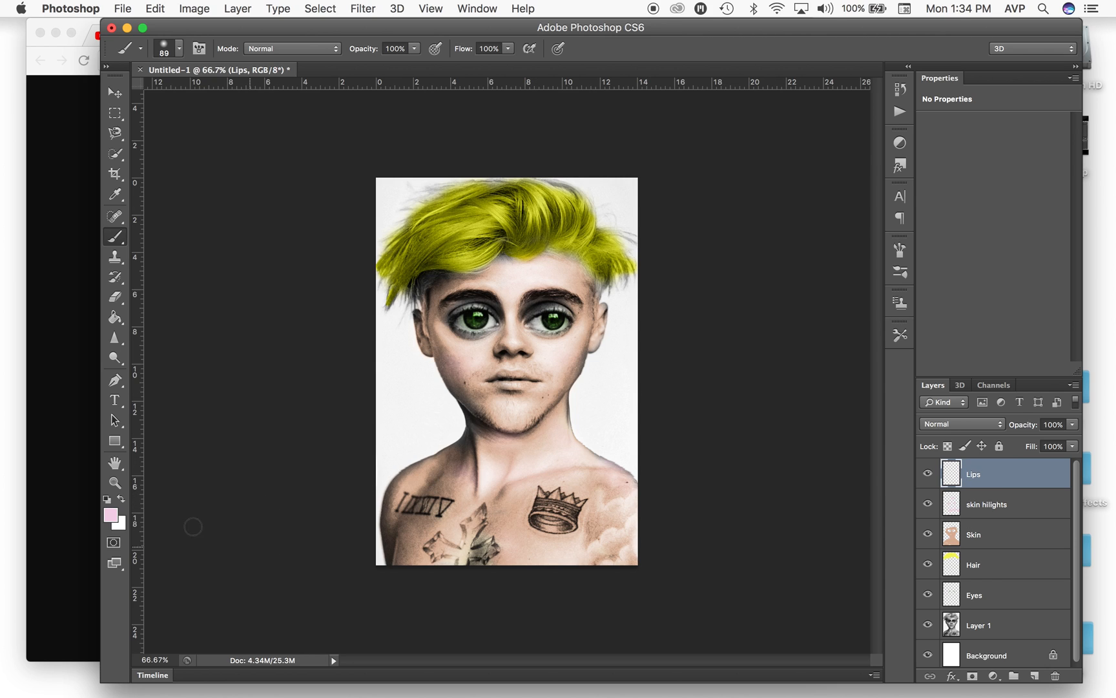
# Step: Set the foreground colour to a deep pinkish red for the lips
pyautogui.click(111, 515)
pyautogui.moveTo(765, 167)
pyautogui.mouseDown()
pyautogui.moveTo(765, 153)
pyautogui.moveTo(715, 216)
pyautogui.moveTo(677, 200)
pyautogui.moveTo(685, 187)
pyautogui.moveTo(673, 201)
pyautogui.mouseUp()
pyautogui.click(909, 137)
pyautogui.press('b')
# Step: Set the Lips layer's blend mode to Overlay and brush the pinkish red over the mouth
pyautogui.click(959, 425)
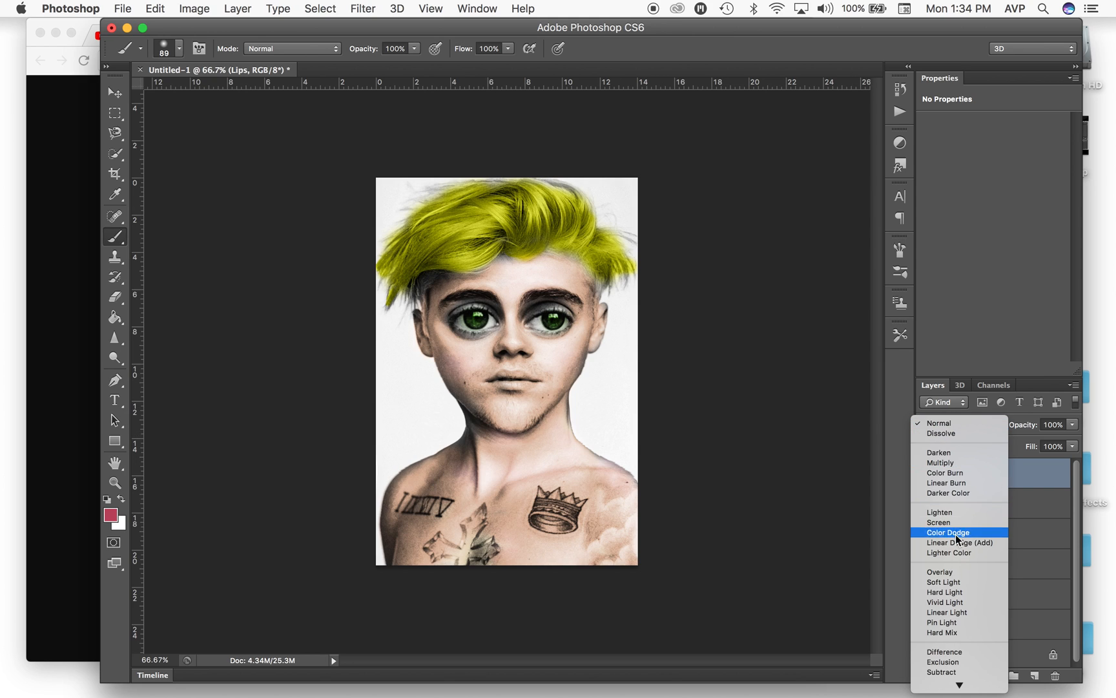
pyautogui.click(955, 573)
pyautogui.moveTo(516, 377)
pyautogui.mouseDown()
pyautogui.moveTo(498, 380)
pyautogui.moveTo(525, 381)
pyautogui.mouseUp()
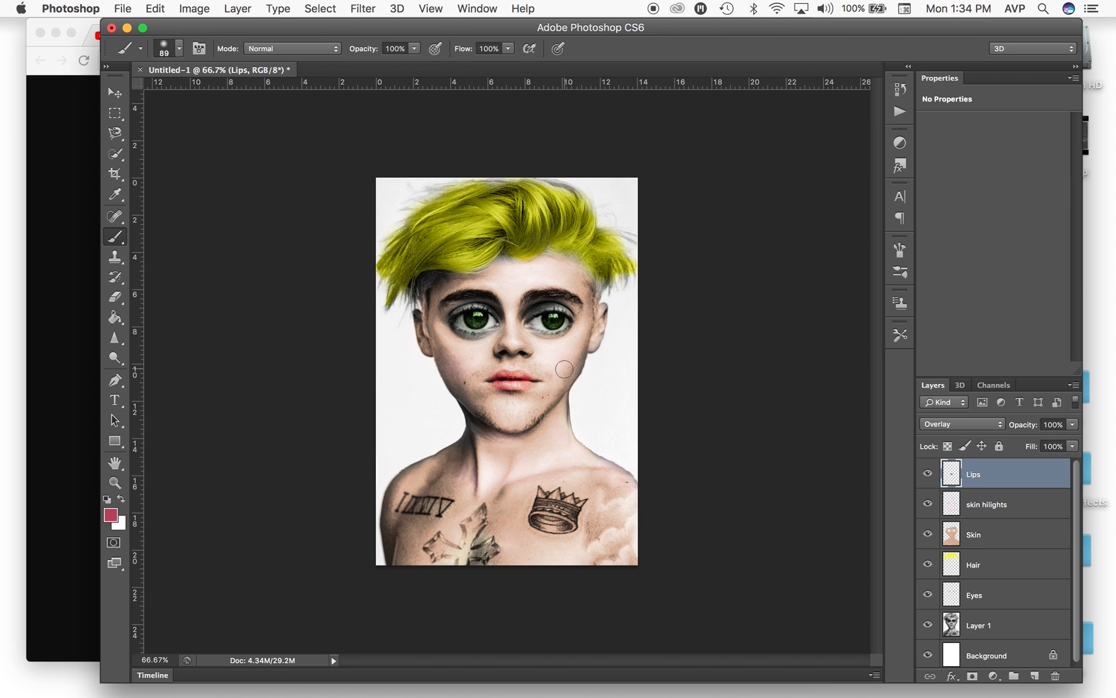
# Step: Reduce the brush size to 16 px and undo the last brush stroke
pyautogui.rightClick(570, 365)
pyautogui.moveTo(645, 402); pyautogui.dragTo(595, 403)
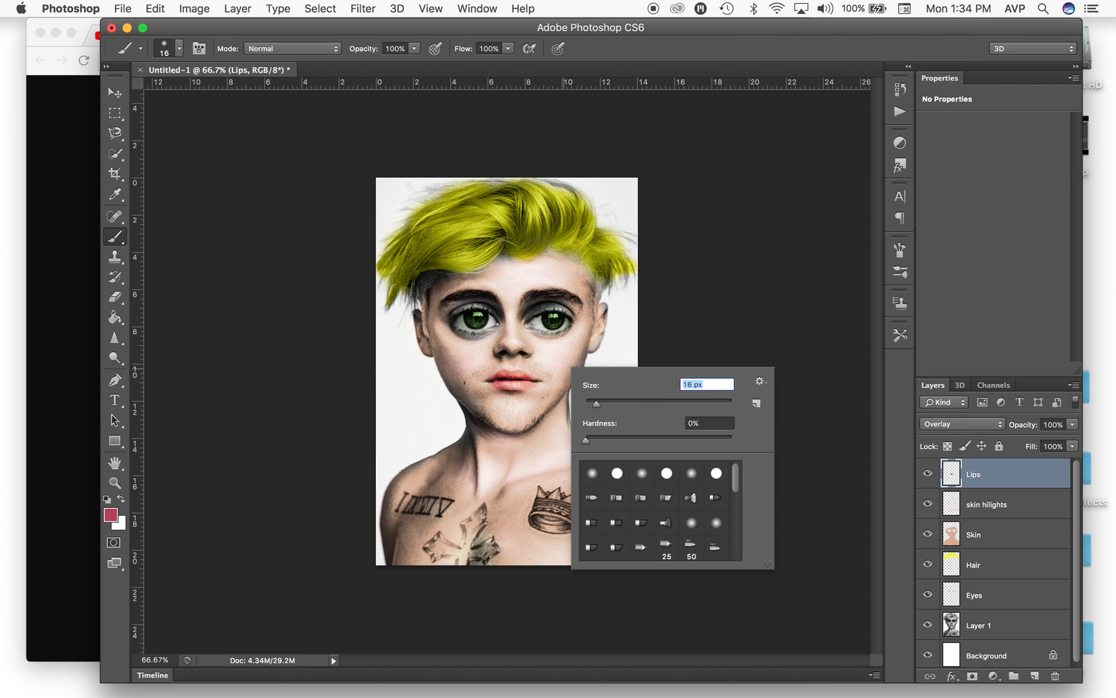
pyautogui.press('Return')
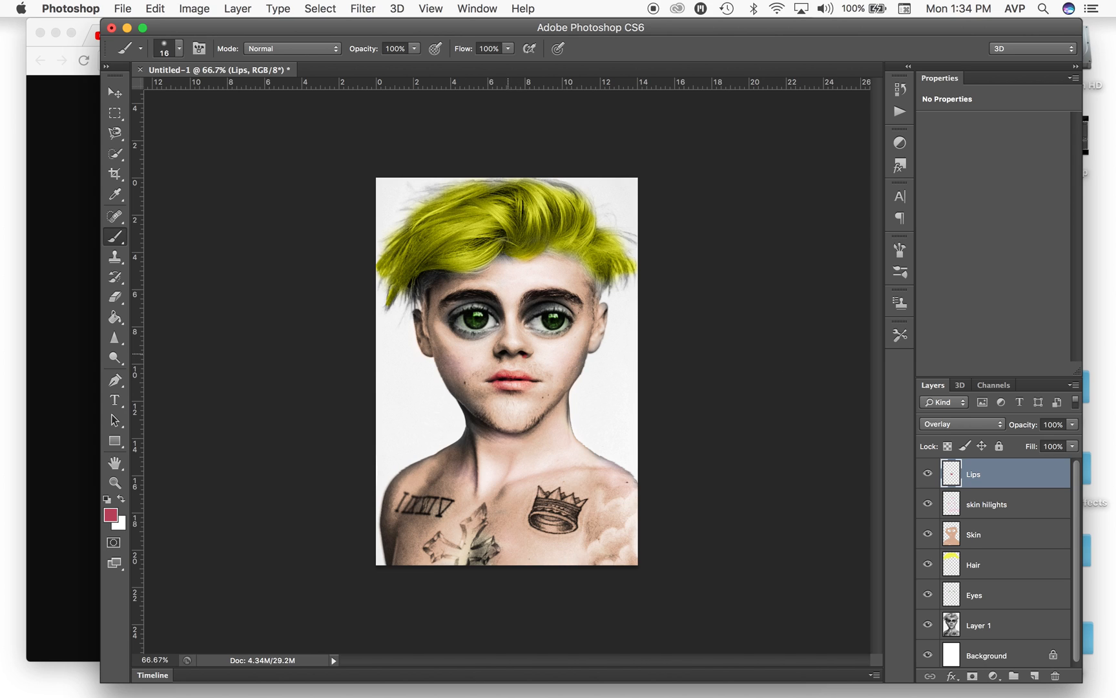
pyautogui.press('super+z')
# Step: Add a new top layer named "Eye liner"
pyautogui.click(1035, 676)
pyautogui.doubleClick(980, 474)
pyautogui.write('E')
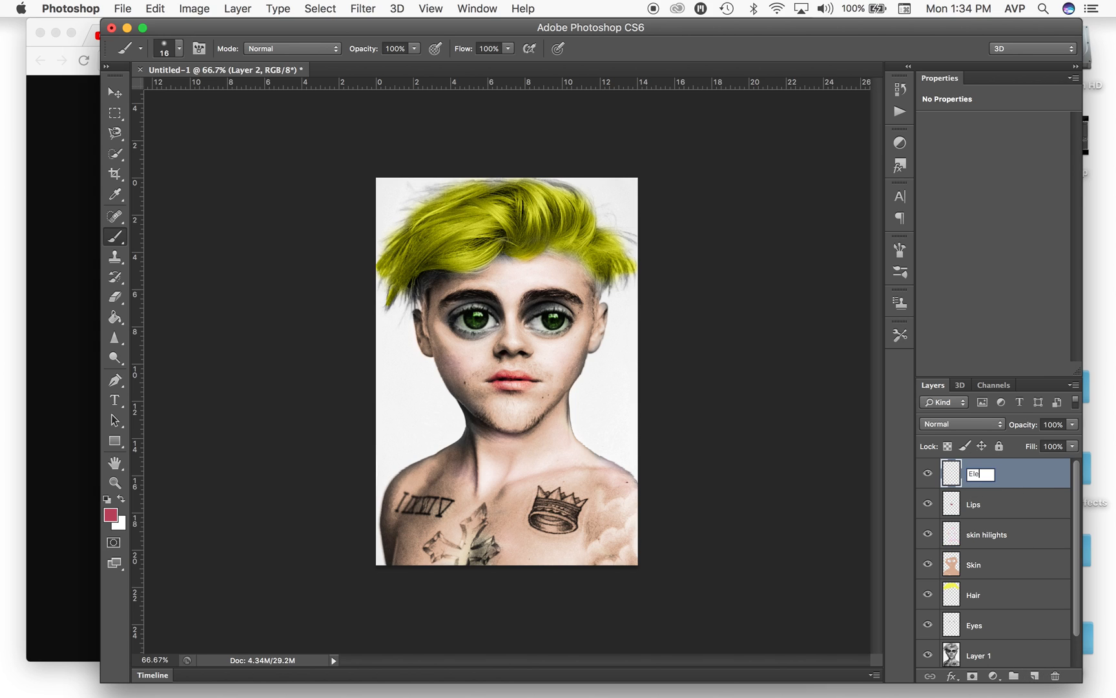
pyautogui.write('ye liner')
pyautogui.press('Return')
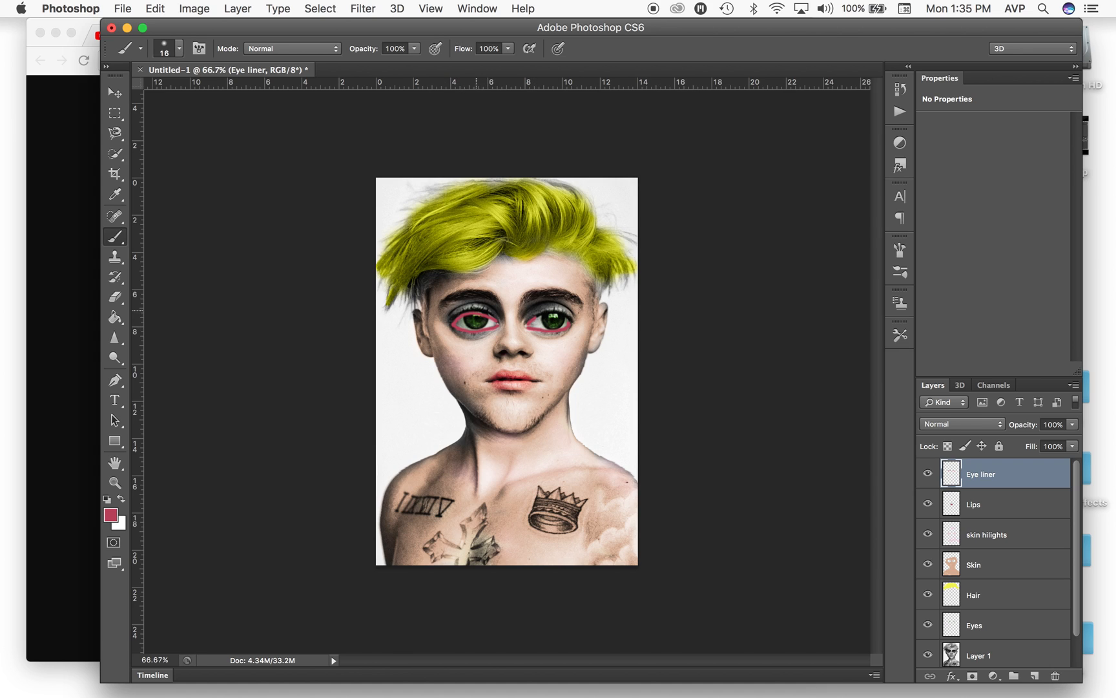
# Step: Switch to the Eraser tool and set the Eye liner layer to Overlay blend mode with 58% opacity
pyautogui.press('e')
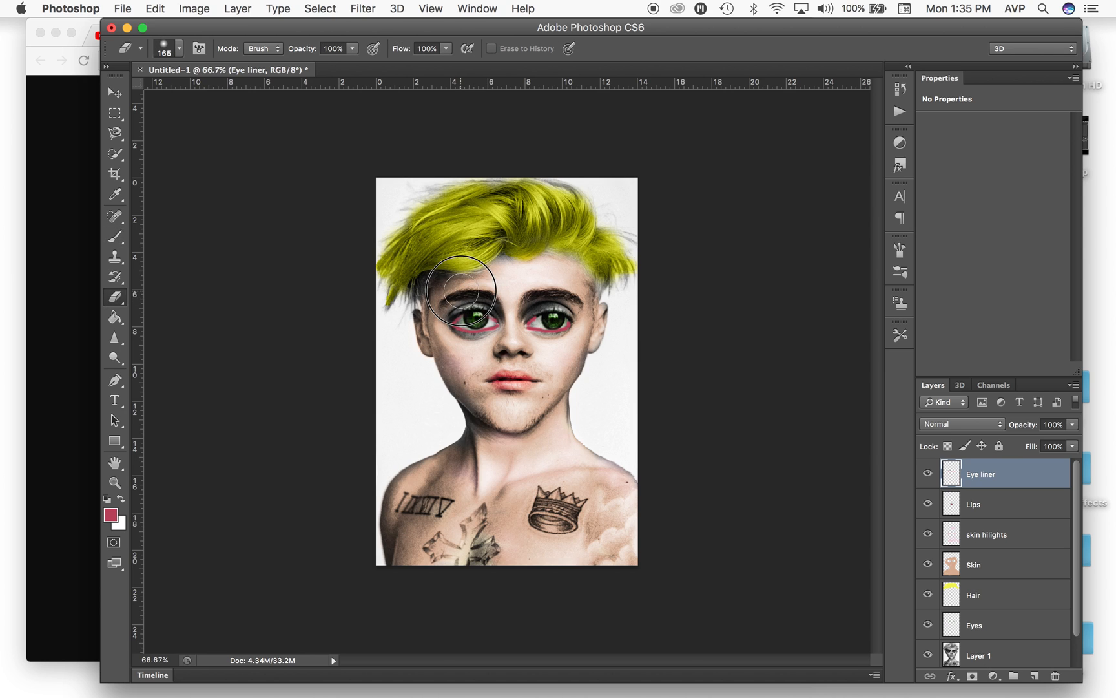
pyautogui.click(965, 424)
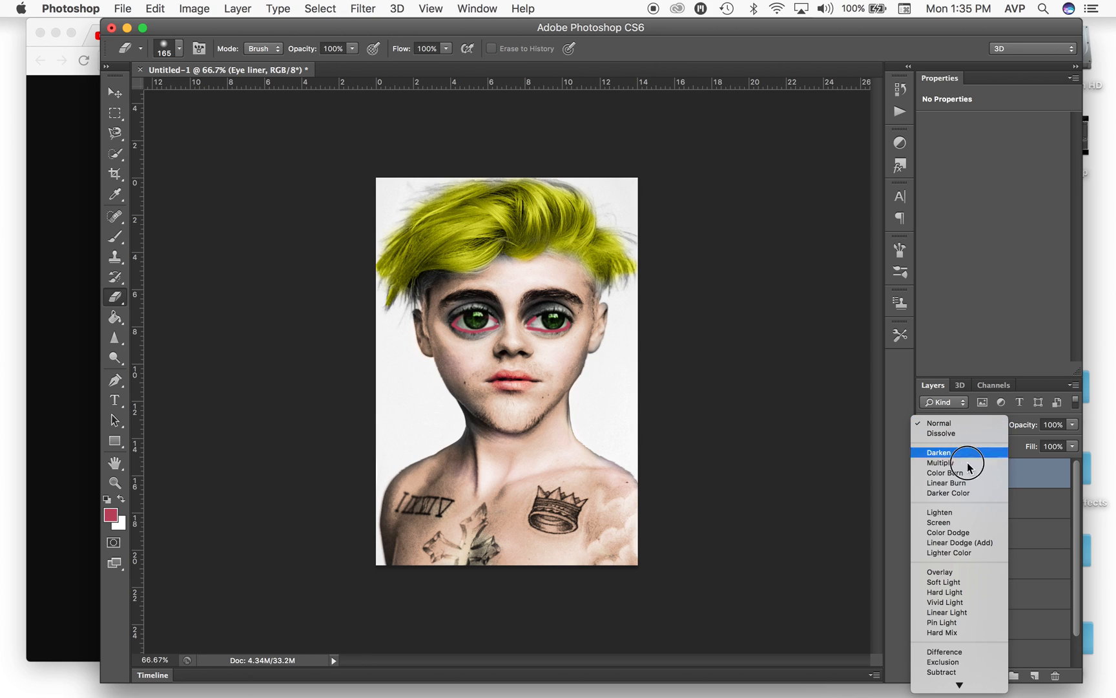
pyautogui.click(976, 572)
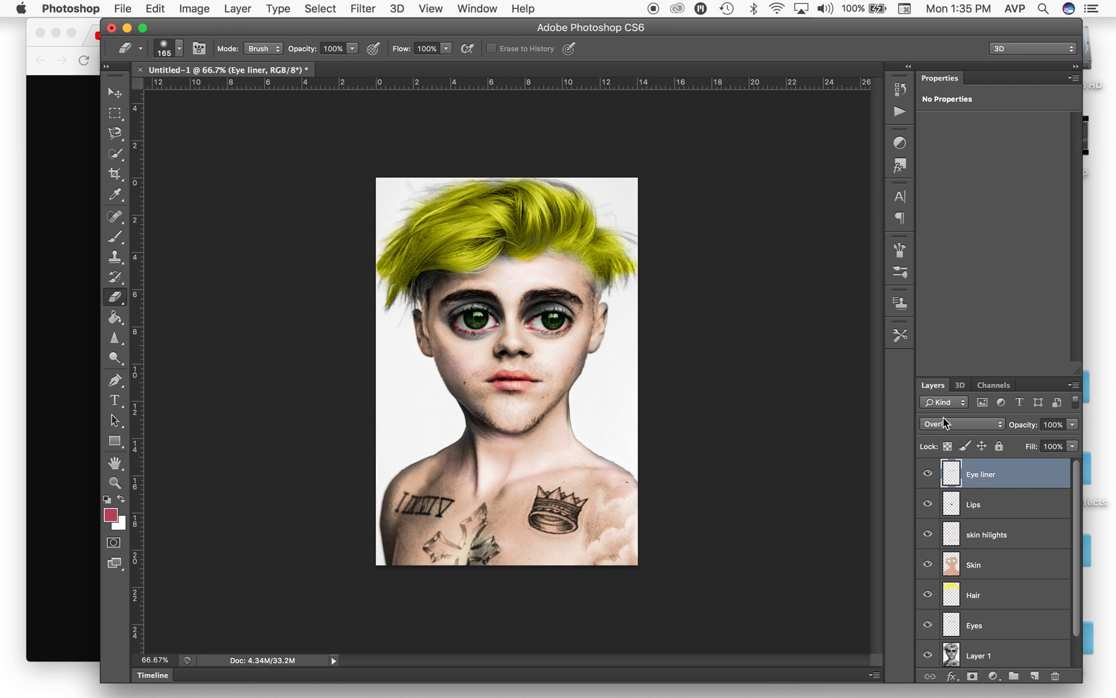
pyautogui.click(1072, 425)
pyautogui.moveTo(1075, 440); pyautogui.dragTo(1044, 446)
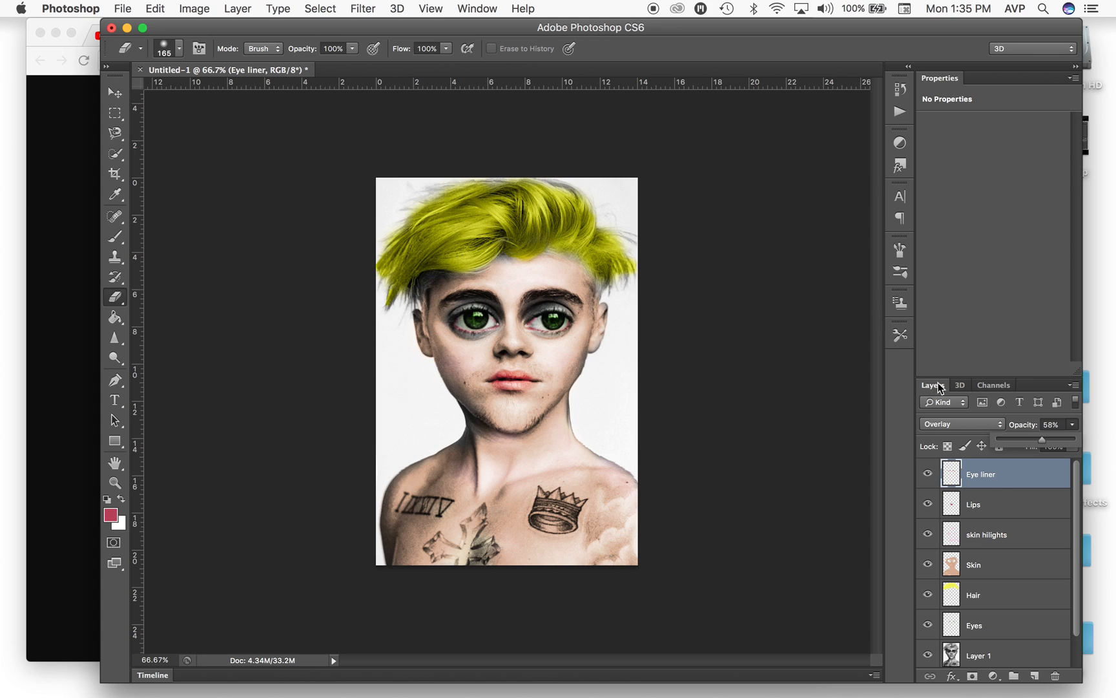
# Step: Add a new top layer named "Eye shadow"
pyautogui.click(1035, 676)
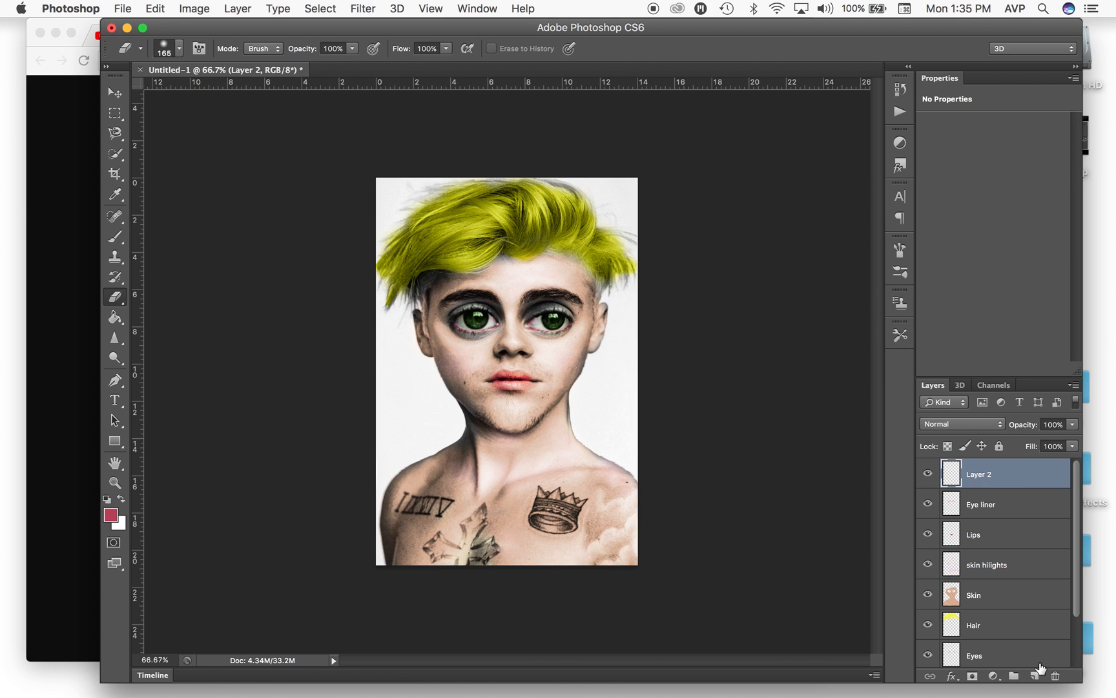
pyautogui.doubleClick(980, 473)
pyautogui.write('Eye shadow')
pyautogui.press('Return')
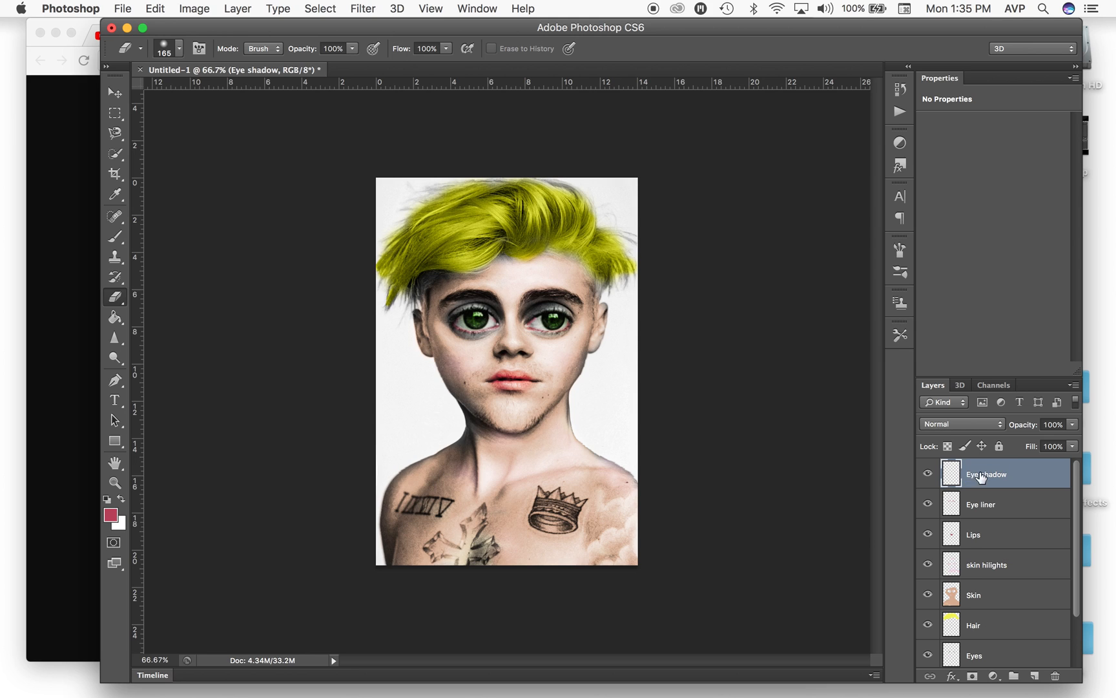
# Step: Set the foreground colour to purple #b141b5 and the Eye shadow layer's blend mode to Overlay
pyautogui.click(110, 515)
pyautogui.moveTo(764, 182); pyautogui.dragTo(765, 185)
pyautogui.click(896, 137)
pyautogui.press('e')
pyautogui.click(979, 427)
pyautogui.press('Return')
pyautogui.rightClick(582, 331)
pyautogui.moveTo(652, 342); pyautogui.dragTo(607, 341)
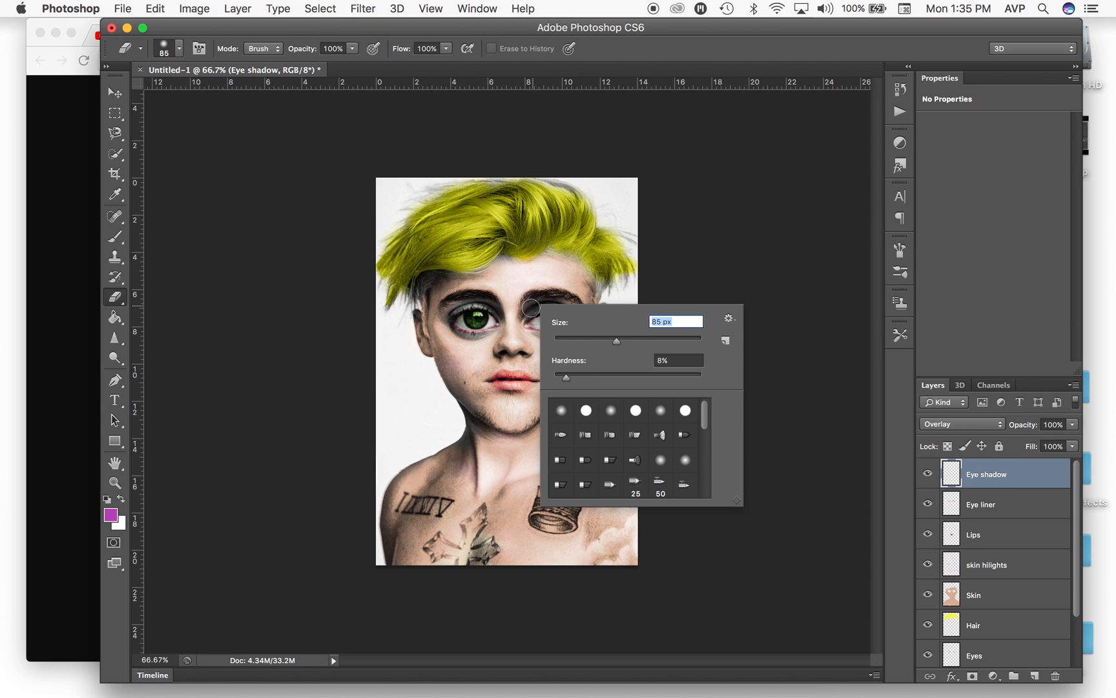
pyautogui.press('Return')
pyautogui.moveTo(568, 305)
pyautogui.mouseDown()
pyautogui.moveTo(555, 303)
pyautogui.moveTo(621, 327)
pyautogui.mouseUp()
# Step: Paint purple eye shadow above both eyes with a soft 57 px brush
pyautogui.press('b')
pyautogui.rightClick(568, 306)
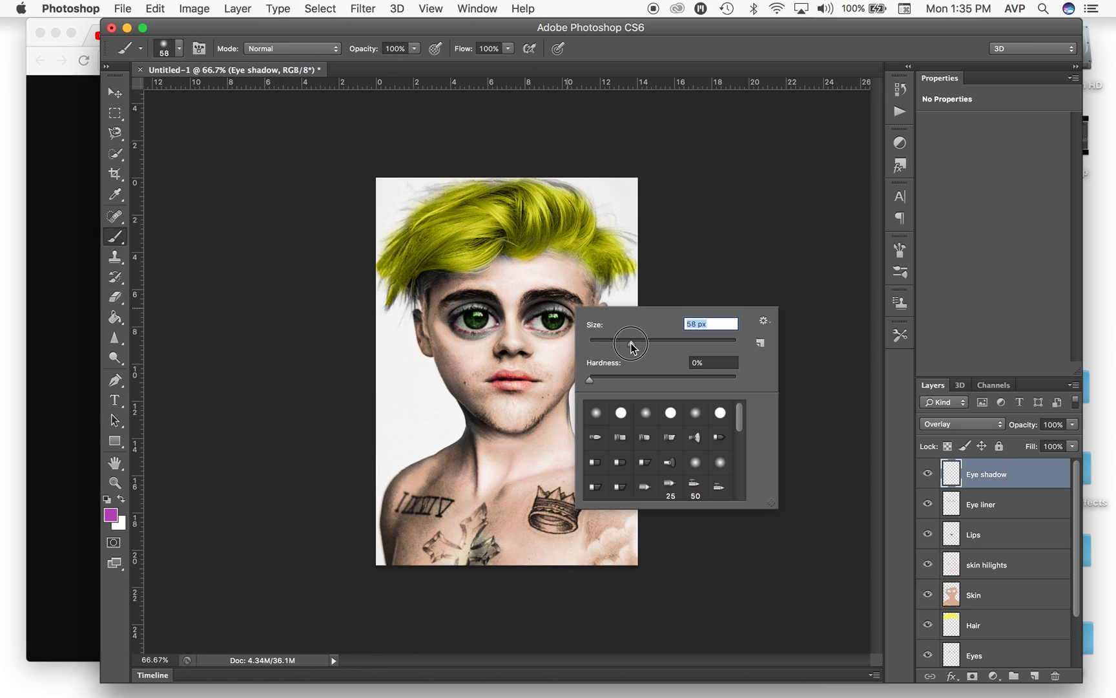
pyautogui.press('Return')
pyautogui.moveTo(558, 299)
pyautogui.mouseDown()
pyautogui.moveTo(524, 310)
pyautogui.moveTo(450, 308)
pyautogui.mouseUp()
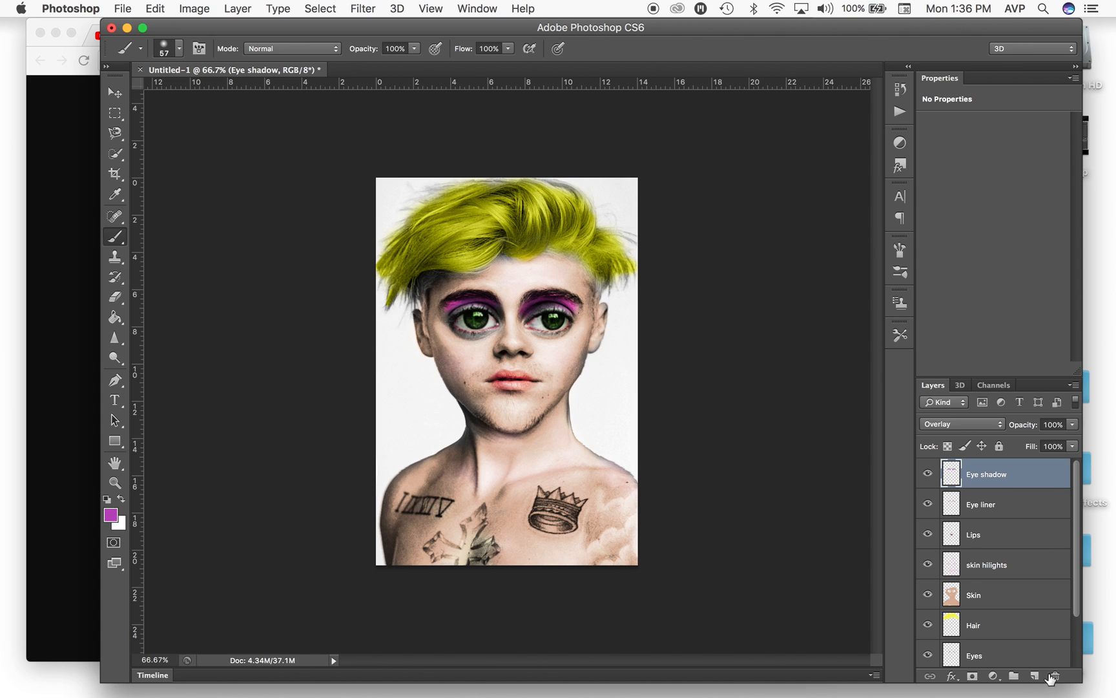
# Step: Add a new top layer named "Blush"
pyautogui.click(1034, 676)
pyautogui.doubleClick(982, 474)
pyautogui.write('Blush')
pyautogui.press('Return')
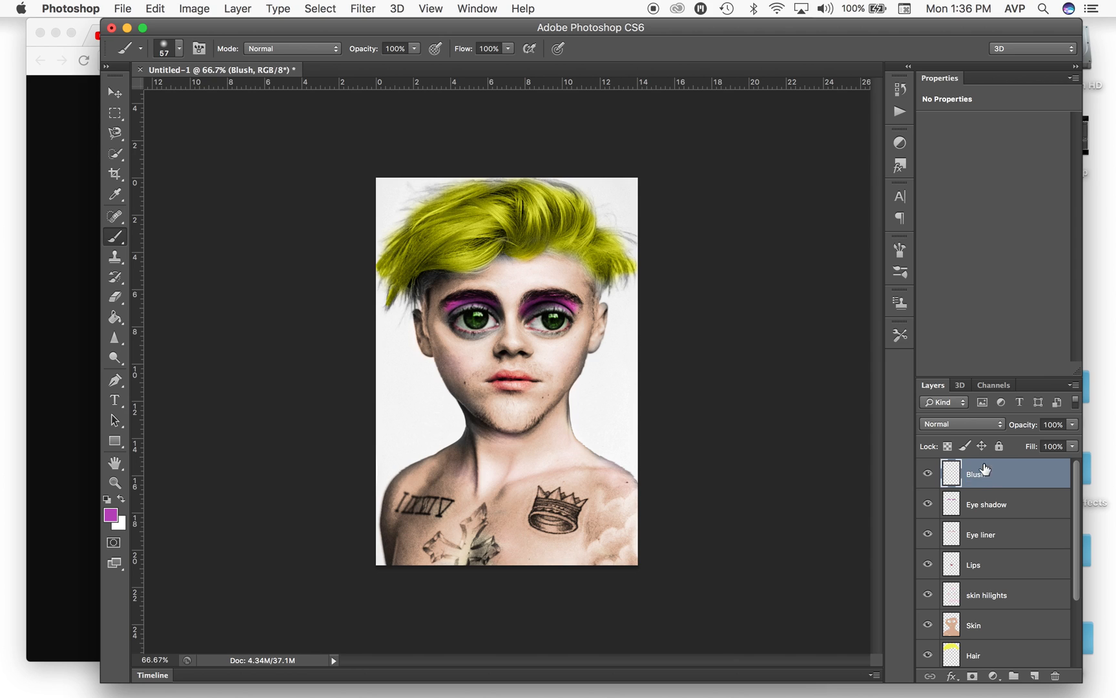
# Step: Set the foreground colour to magenta pink #b5419b
pyautogui.click(110, 515)
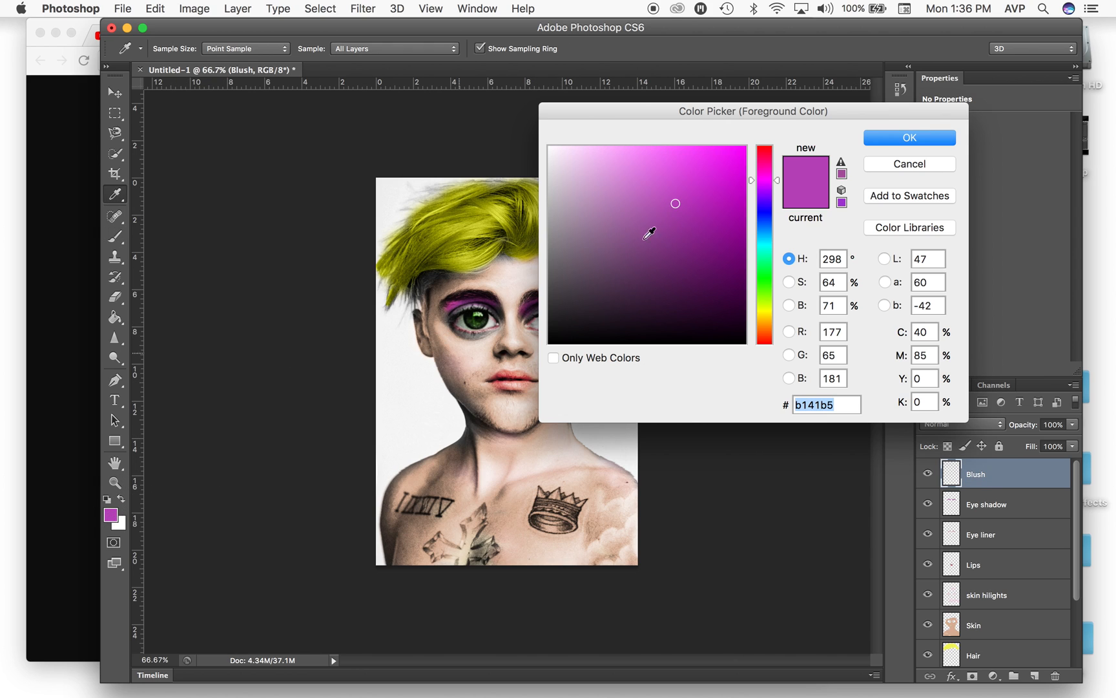
pyautogui.moveTo(767, 180); pyautogui.dragTo(767, 171)
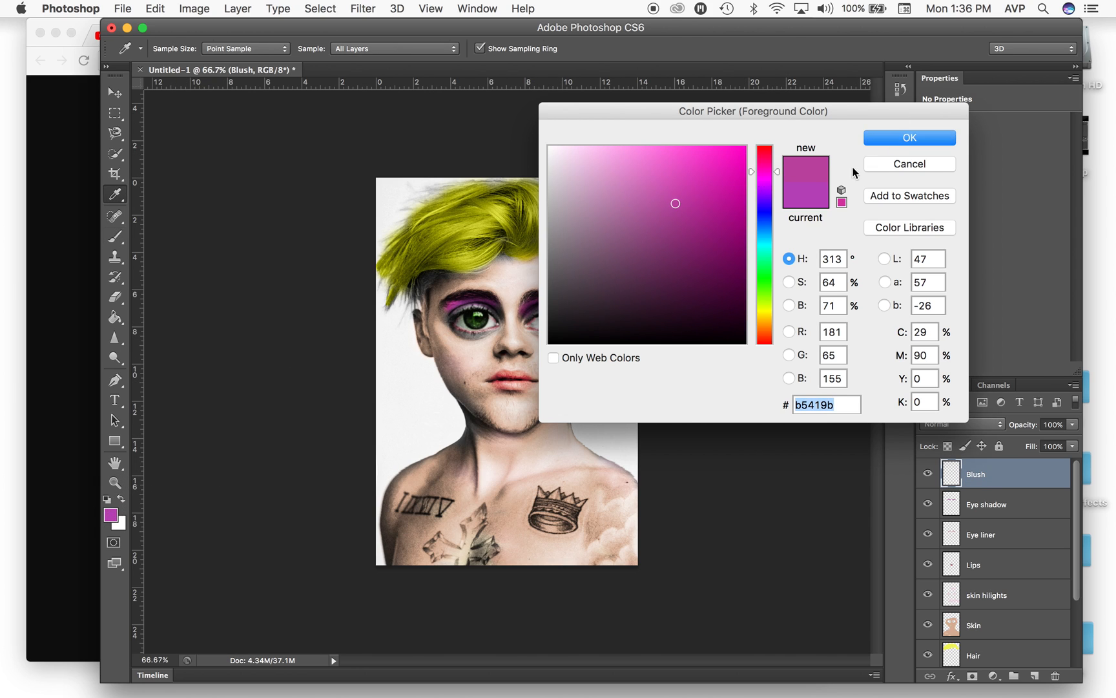
pyautogui.click(878, 140)
# Step: Dab one round spot of blush onto each cheek with a soft 142 px brush
pyautogui.rightClick(568, 359)
pyautogui.click(652, 394)
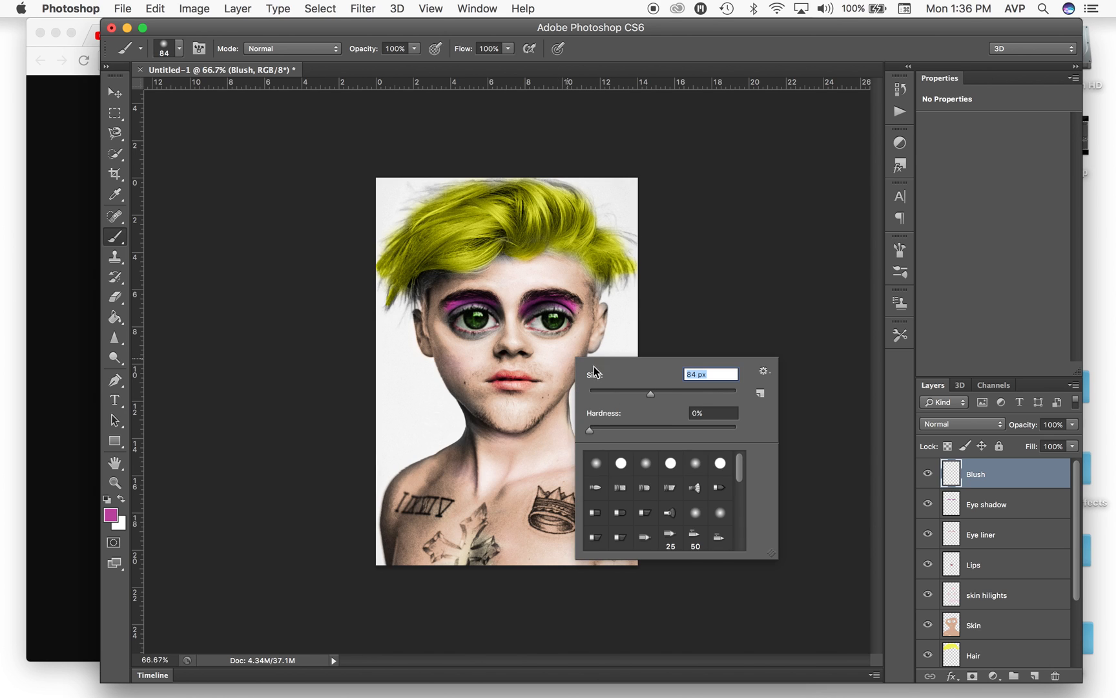
pyautogui.moveTo(651, 393); pyautogui.dragTo(678, 393)
pyautogui.click(563, 359)
pyautogui.click(465, 362)
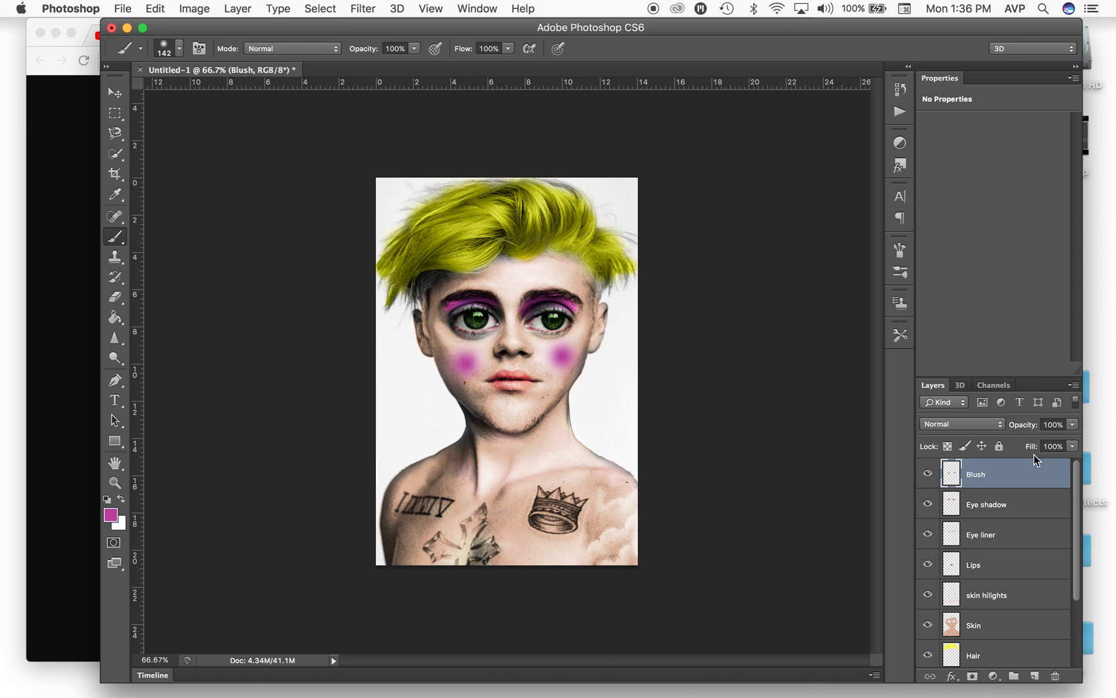
# Step: Set the Blush layer's blend mode to Overlay and soften the cheek spots with a Gaussian Blur
pyautogui.moveTo(961, 425); pyautogui.dragTo(967, 573)
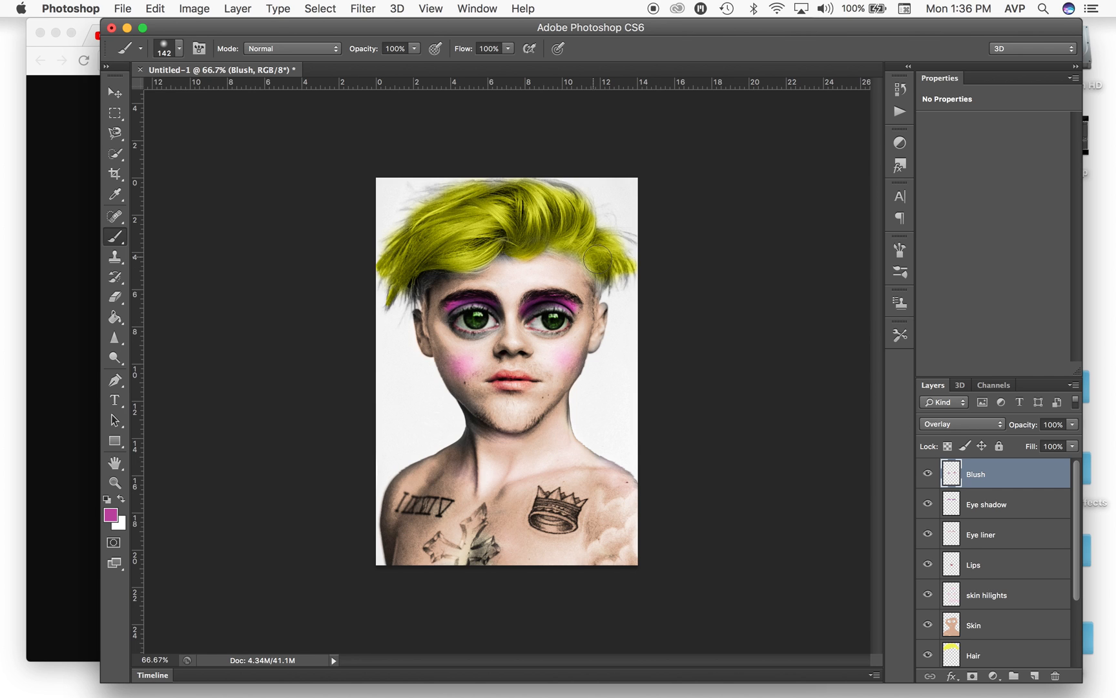
pyautogui.click(361, 8)
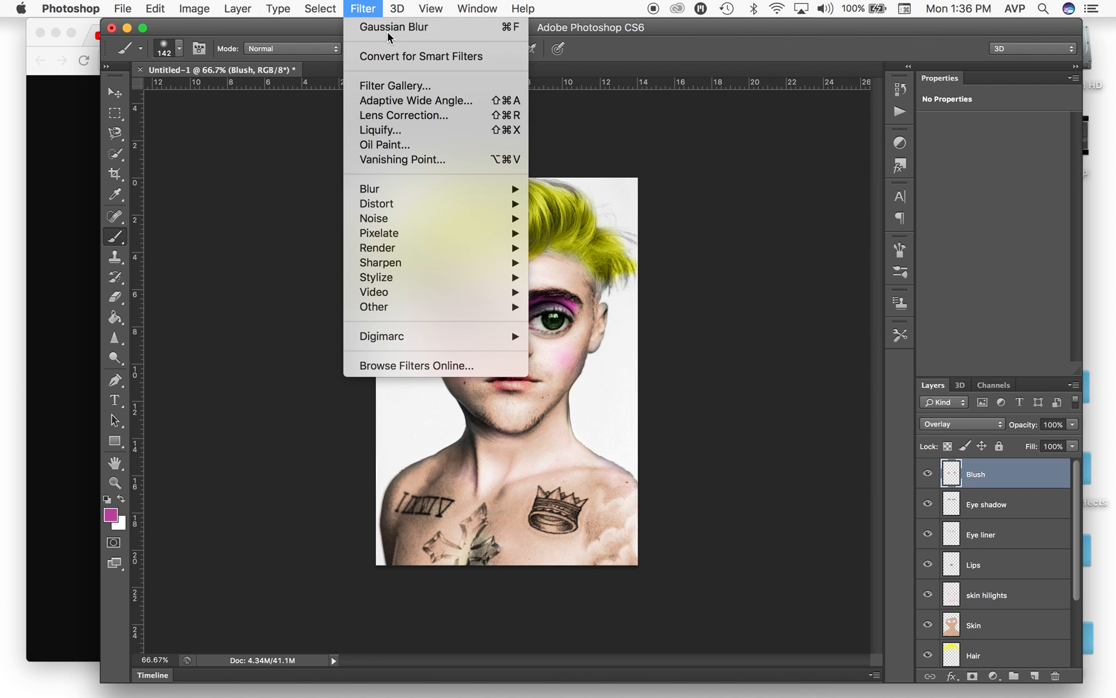
pyautogui.press('Escape')
pyautogui.click(367, 8)
pyautogui.press('Escape')
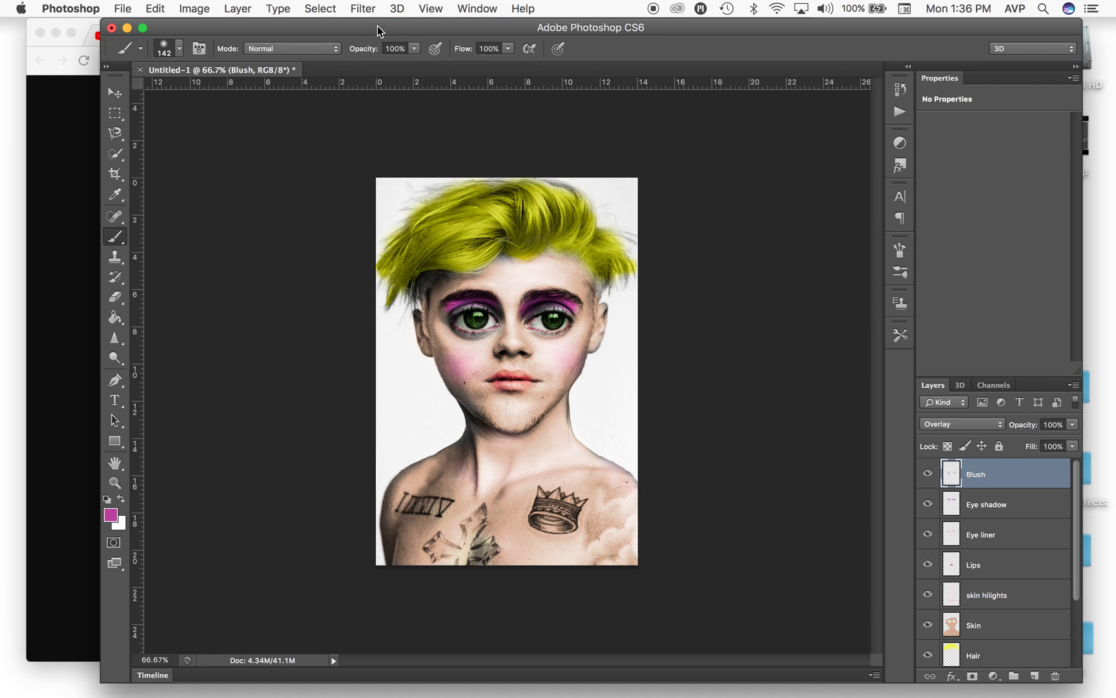
# Step: Add a new top layer named "Crown"
pyautogui.click(1035, 675)
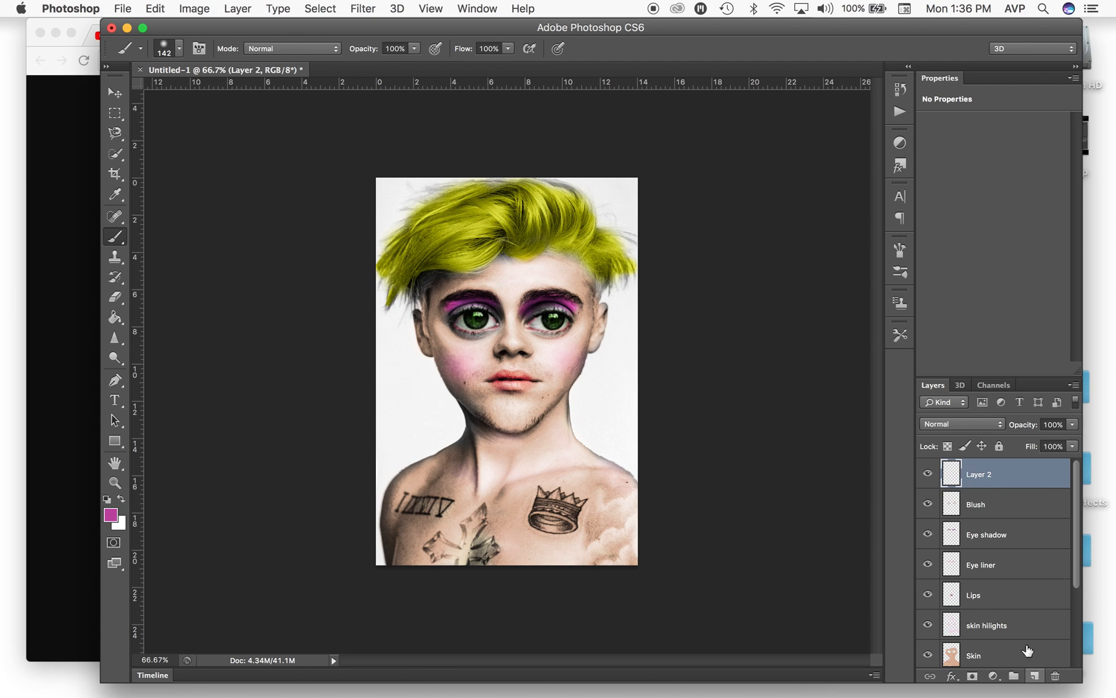
pyautogui.doubleClick(983, 474)
pyautogui.write('C')
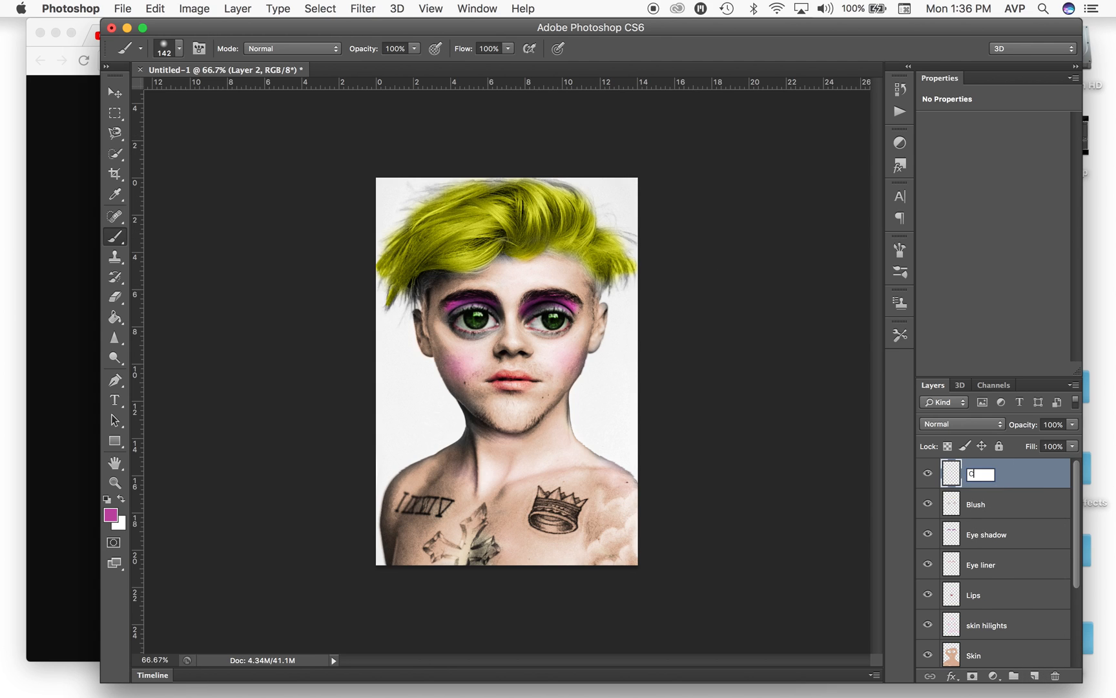
pyautogui.write('rown')
pyautogui.press('Return')
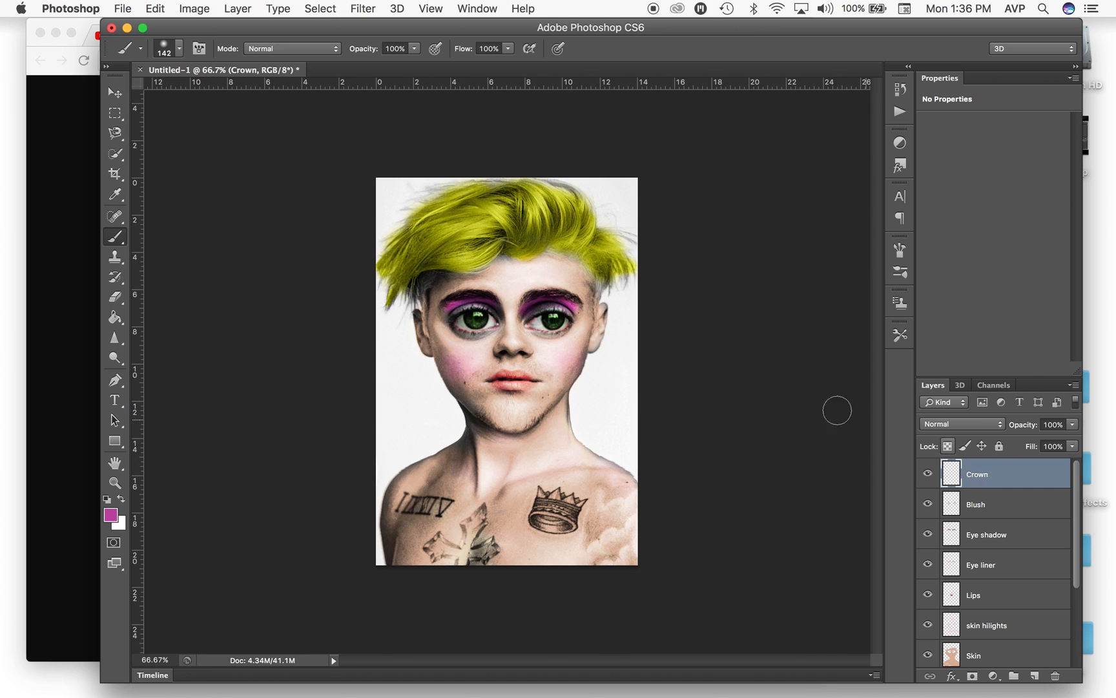
# Step: Set the foreground colour to a bright orange with a hue of 30°
pyautogui.click(110, 514)
pyautogui.moveTo(760, 318); pyautogui.dragTo(760, 328)
pyautogui.click(709, 219)
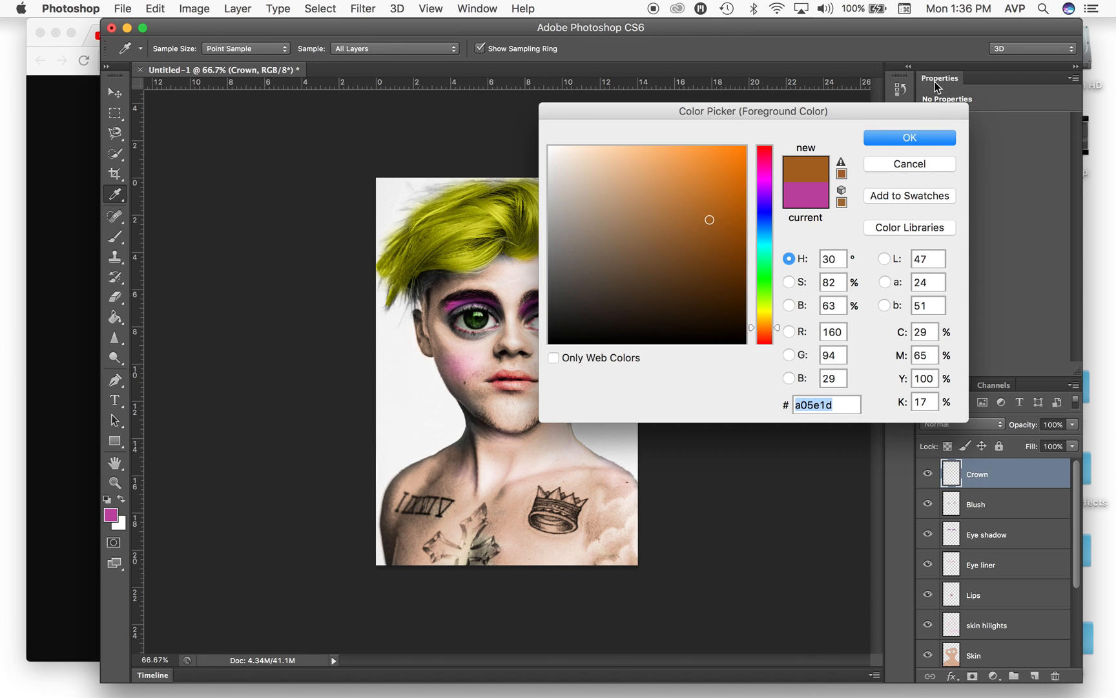
pyautogui.click(717, 168)
pyautogui.click(898, 139)
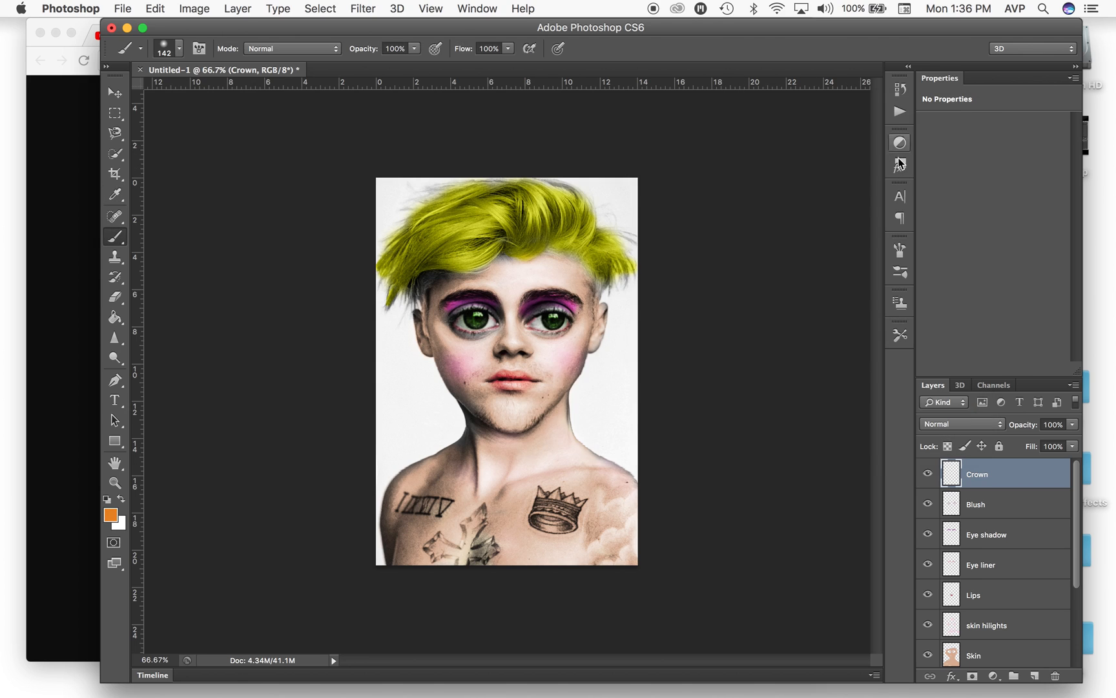
# Step: Set the Crown layer's blend mode to Soft Light and paint the crown and cross chest tattoos orange with the 142 px brush
pyautogui.click(973, 424)
pyautogui.click(957, 576)
pyautogui.moveTo(552, 507)
pyautogui.mouseDown()
pyautogui.moveTo(552, 497)
pyautogui.moveTo(547, 513)
pyautogui.moveTo(569, 517)
pyautogui.mouseUp()
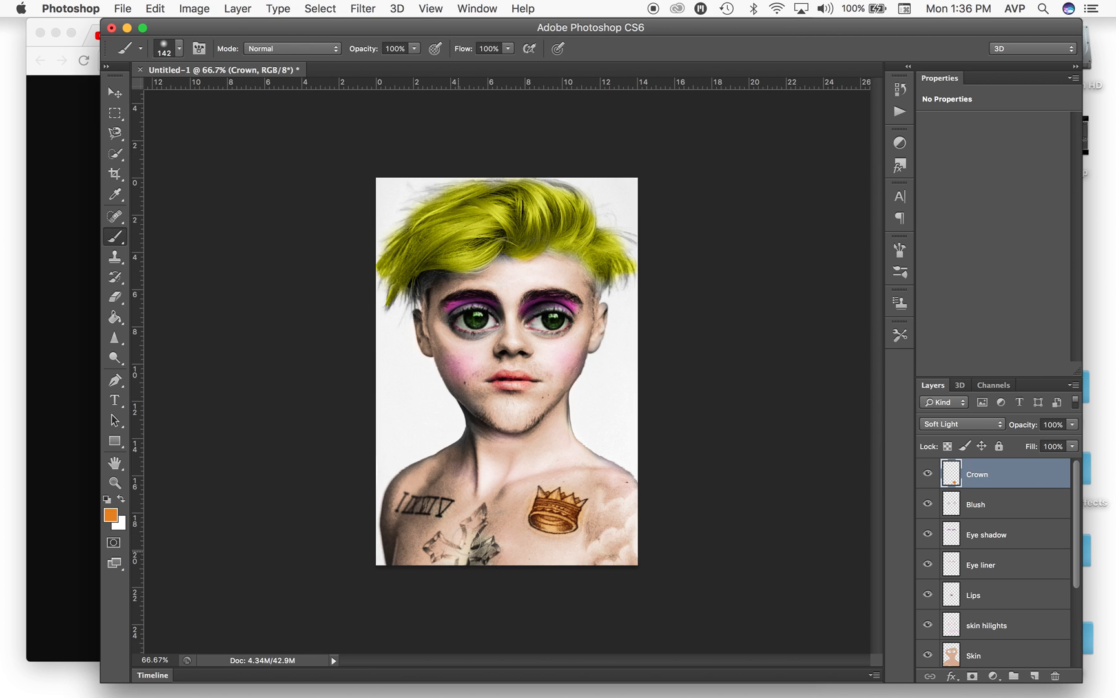
pyautogui.moveTo(451, 573)
pyautogui.mouseDown()
pyautogui.moveTo(477, 519)
pyautogui.moveTo(463, 556)
pyautogui.moveTo(438, 549)
pyautogui.moveTo(486, 553)
pyautogui.mouseUp()
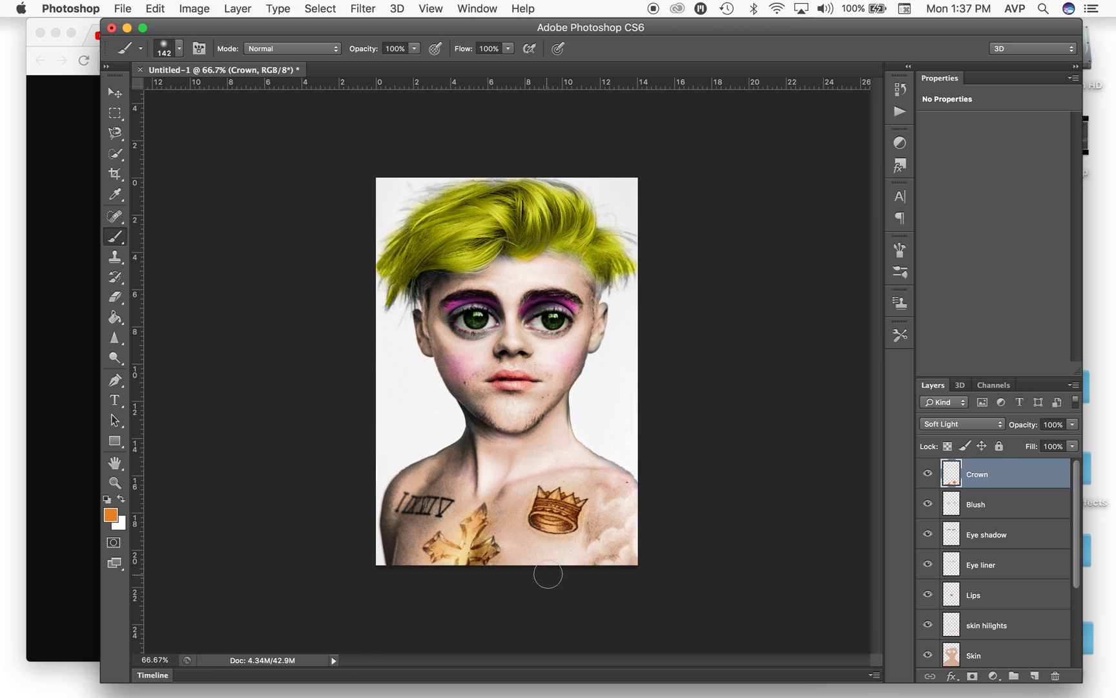
# Step: Switch to the 85 px Eraser to clean up the orange paint around the tattoos on the Crown layer
pyautogui.press('e')
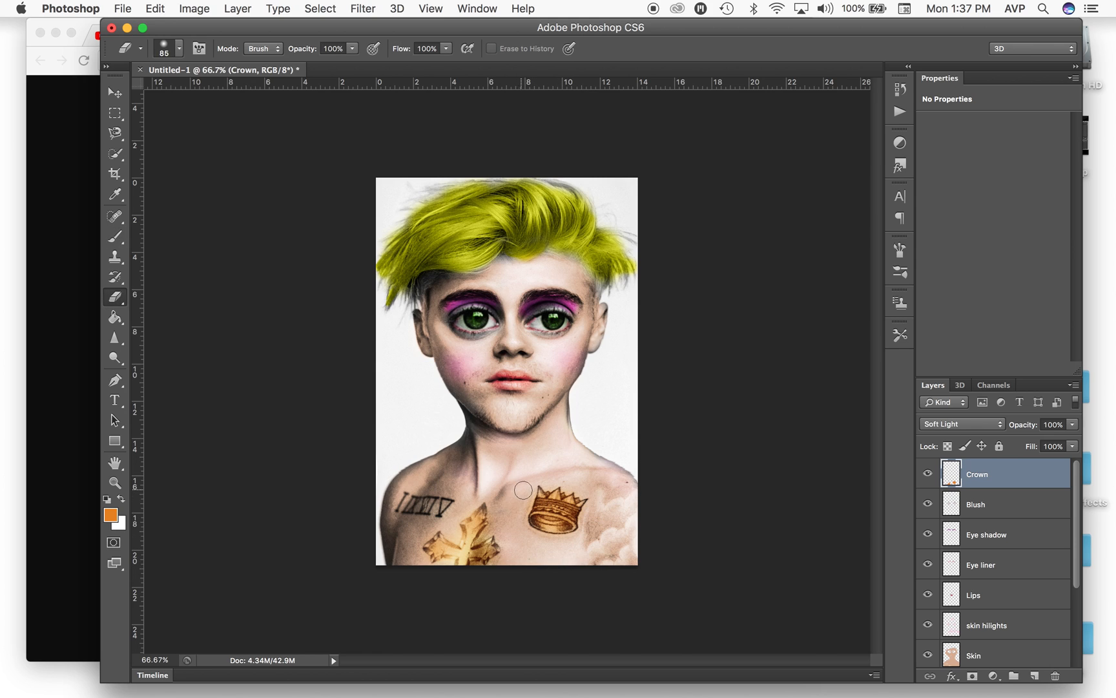